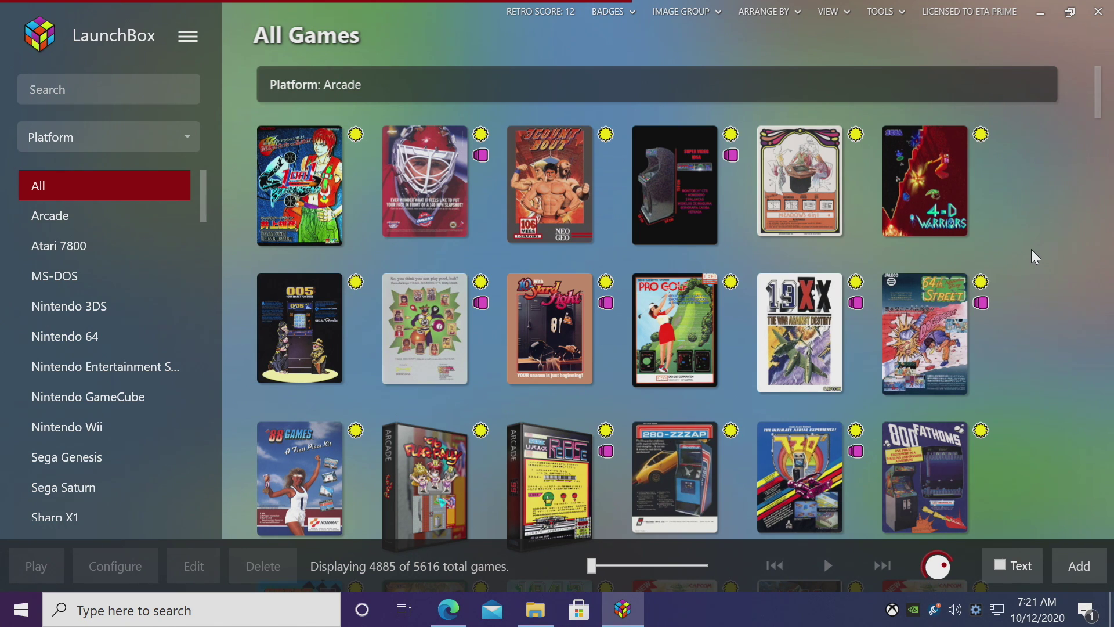
Step: Look over the arcade games in the collection, and view the redream homepage in Microsoft Edge
{"action": "scroll", "coordinate": [1031, 256], "scroll_direction": "down", "scroll_amount": 2}
{"action": "scroll", "coordinate": [1031, 256], "scroll_direction": "down", "scroll_amount": 3}
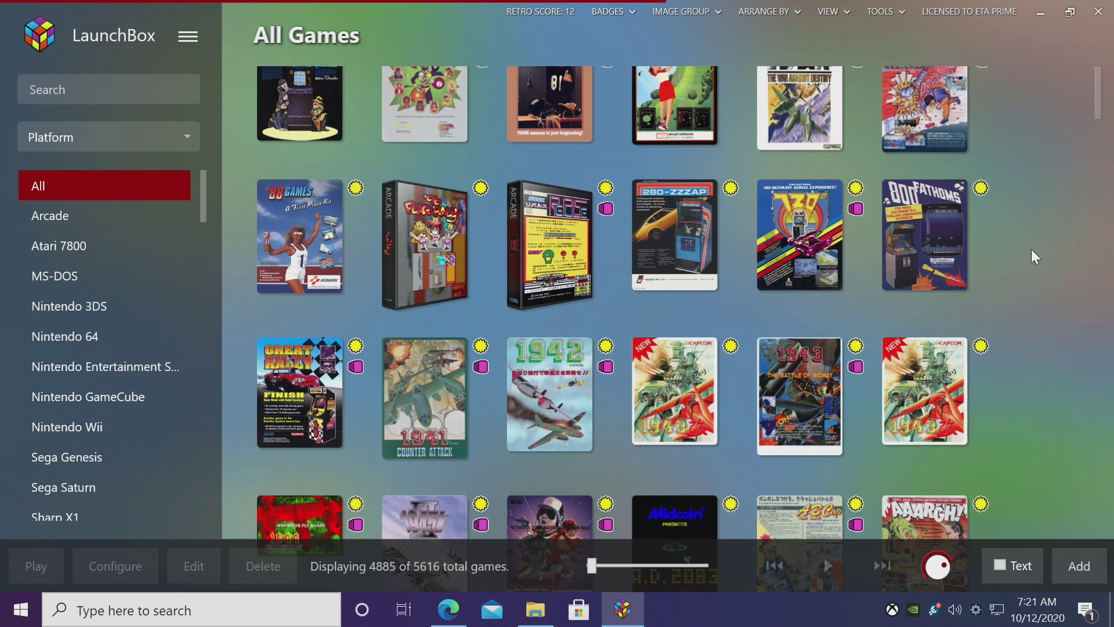
{"action": "left_click", "coordinate": [450, 608]}
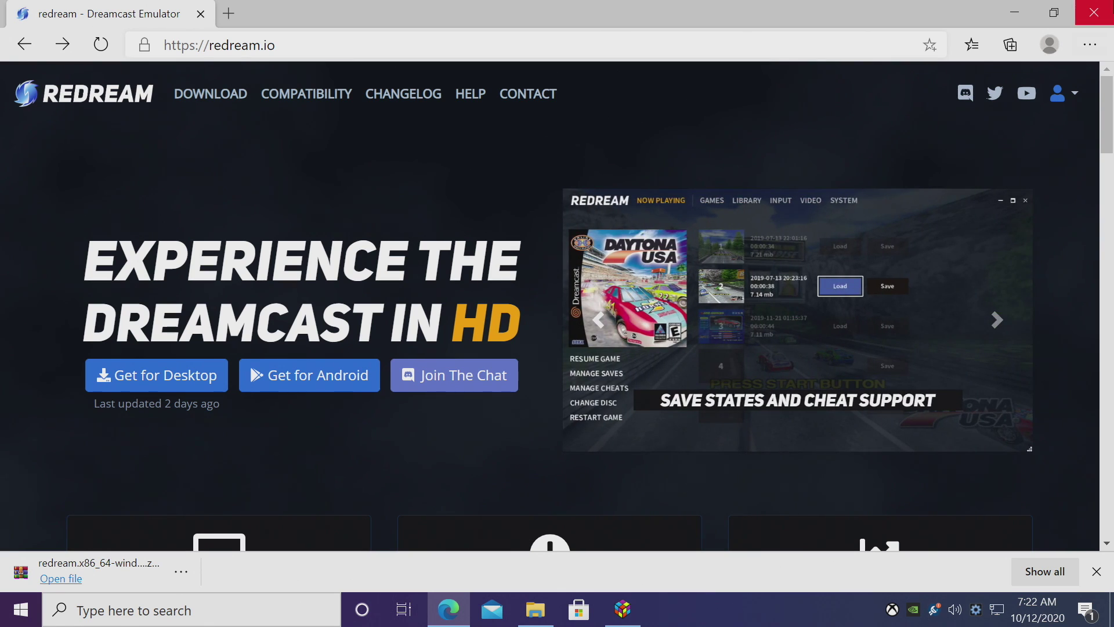
{"action": "left_click", "coordinate": [996, 319]}
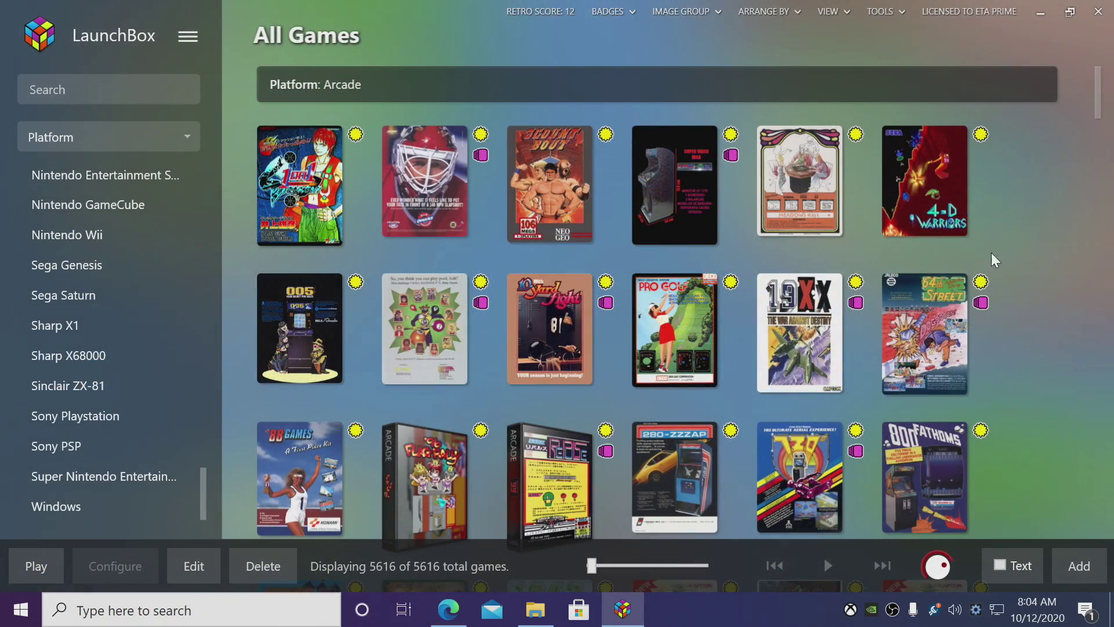
Step: Examine the desktop's Sega Dreamcast folder and the files inside its [GDI] Marvel vs. Capcom 2 (US) subfolder
{"action": "left_click", "coordinate": [1042, 10]}
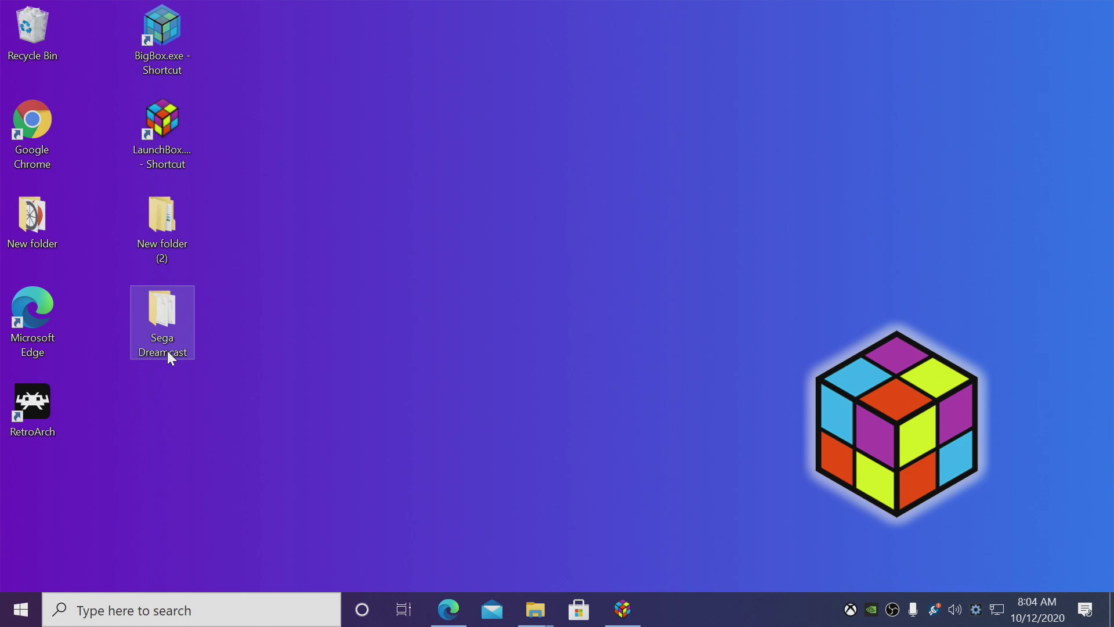
{"action": "double_click", "coordinate": [164, 313]}
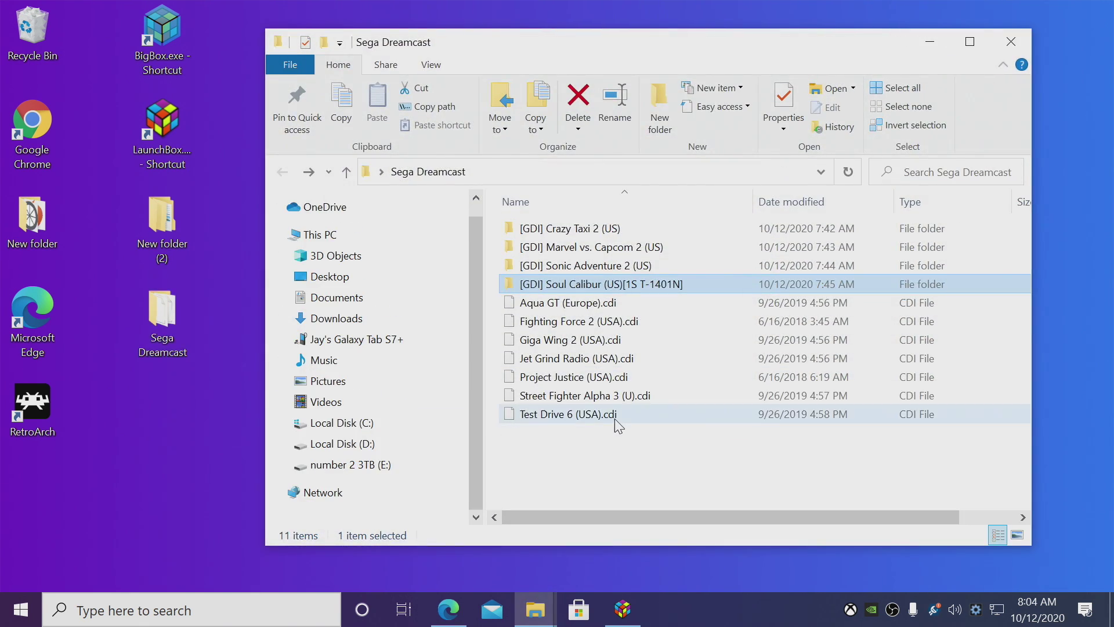
{"action": "double_click", "coordinate": [599, 249]}
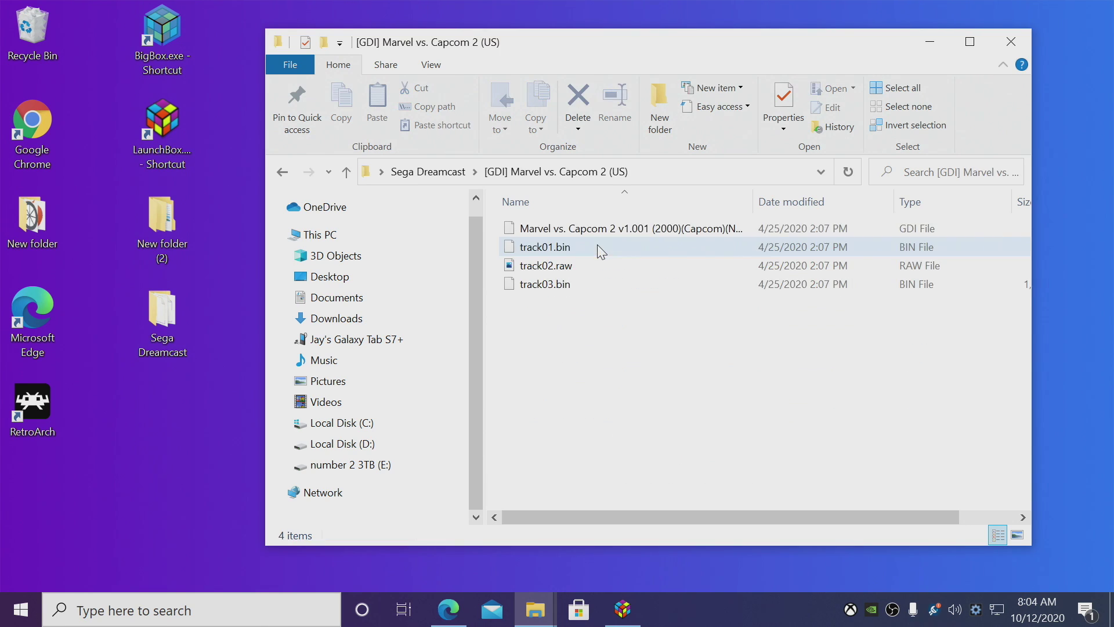
{"action": "left_click_drag", "start_coordinate": [755, 201], "coordinate": [863, 197]}
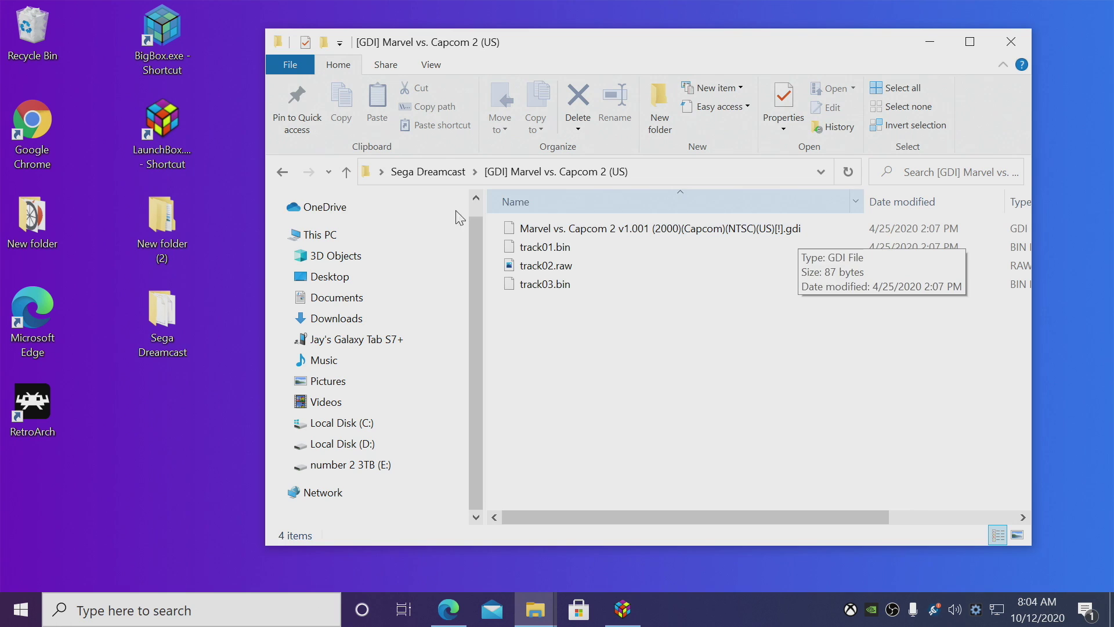
{"action": "left_click", "coordinate": [282, 171]}
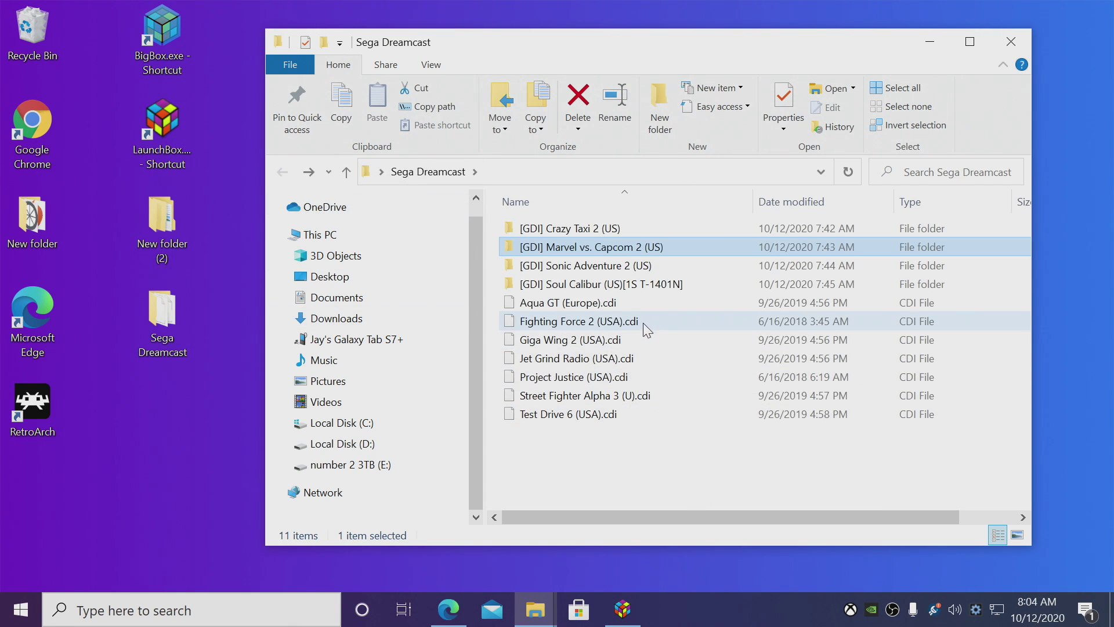
{"action": "mouse_move", "coordinate": [620, 413]}
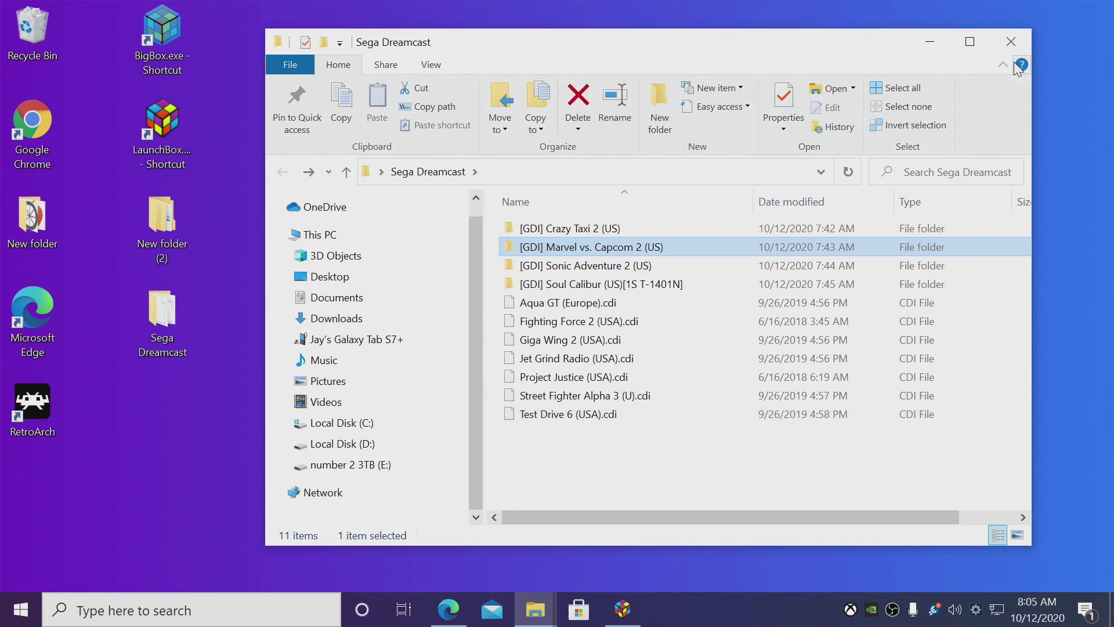
Step: Copy the Sega Dreamcast folder from the desktop into LaunchBox's Games folder on drive E
{"action": "left_click", "coordinate": [535, 609]}
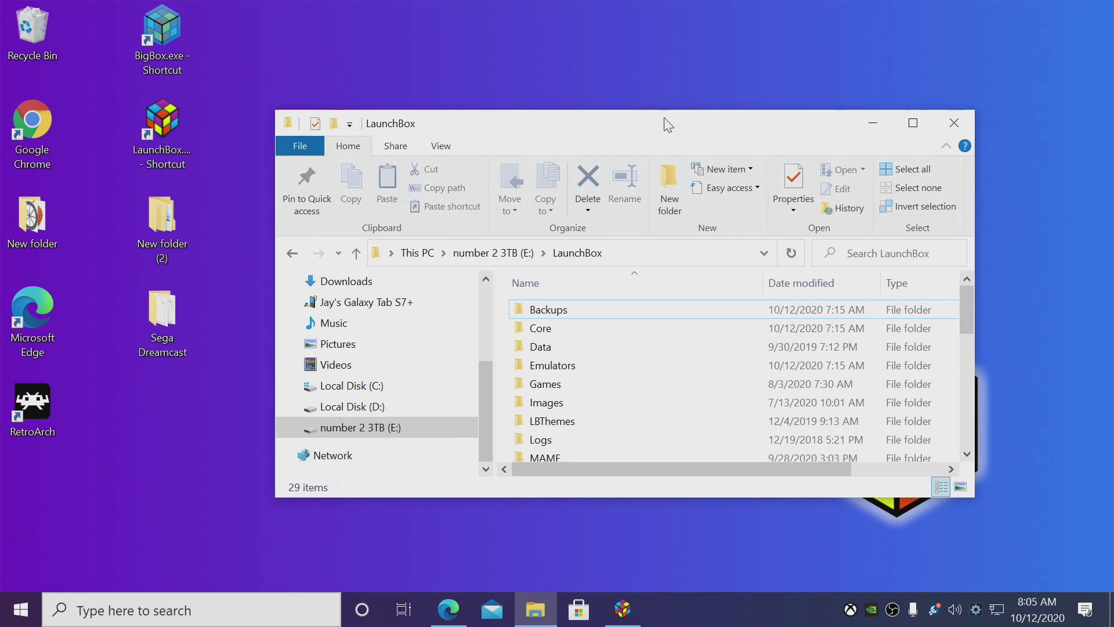
{"action": "left_click_drag", "start_coordinate": [664, 123], "coordinate": [1105, 120]}
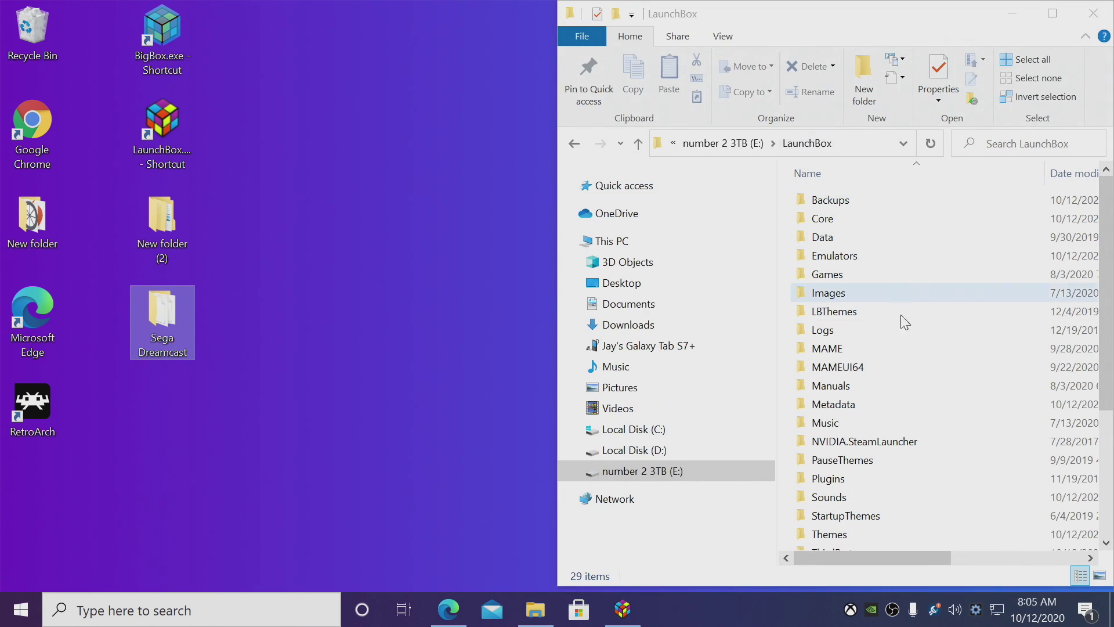
{"action": "double_click", "coordinate": [909, 275]}
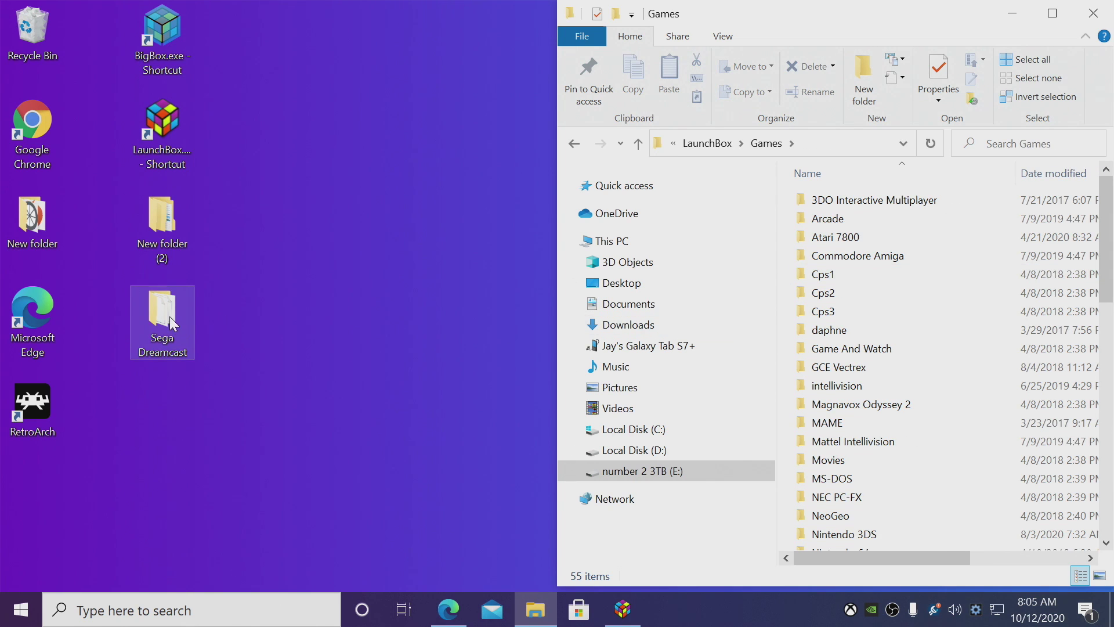
{"action": "left_click_drag", "start_coordinate": [167, 313], "coordinate": [789, 375]}
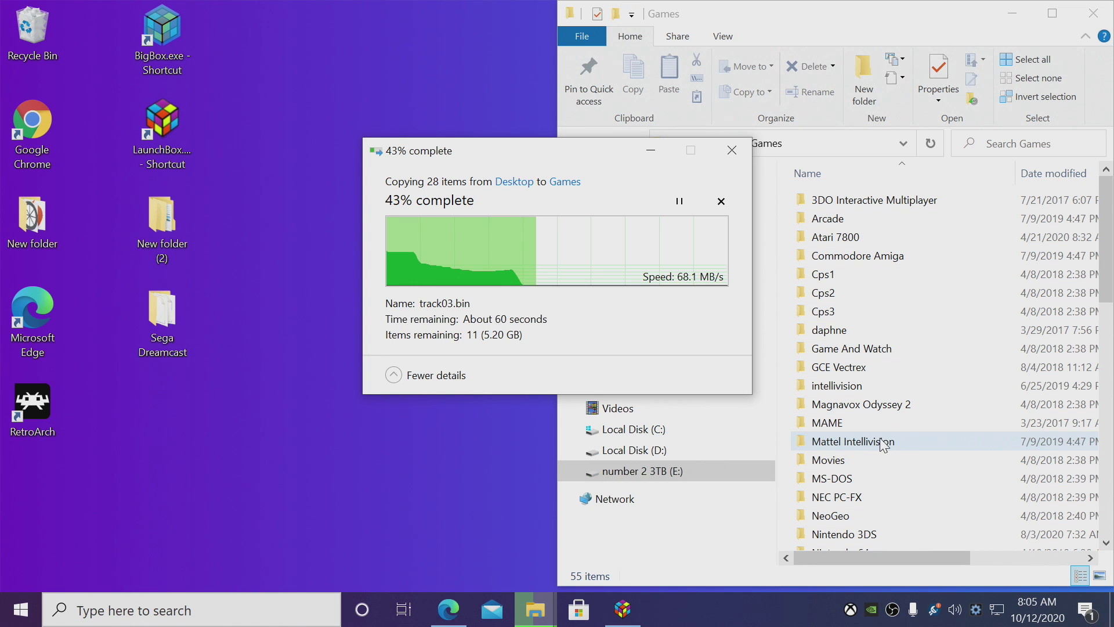
Step: Switch to Microsoft Edge and download the stable Windows release v1.5.0 from redream.io
{"action": "left_click", "coordinate": [458, 612]}
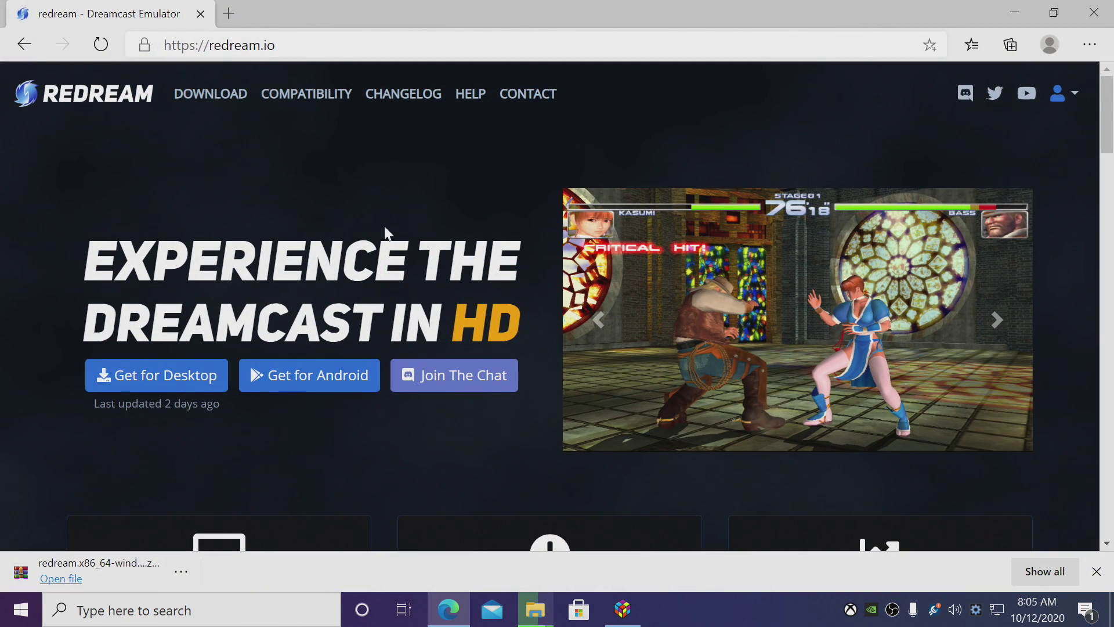
{"action": "left_click", "coordinate": [219, 96]}
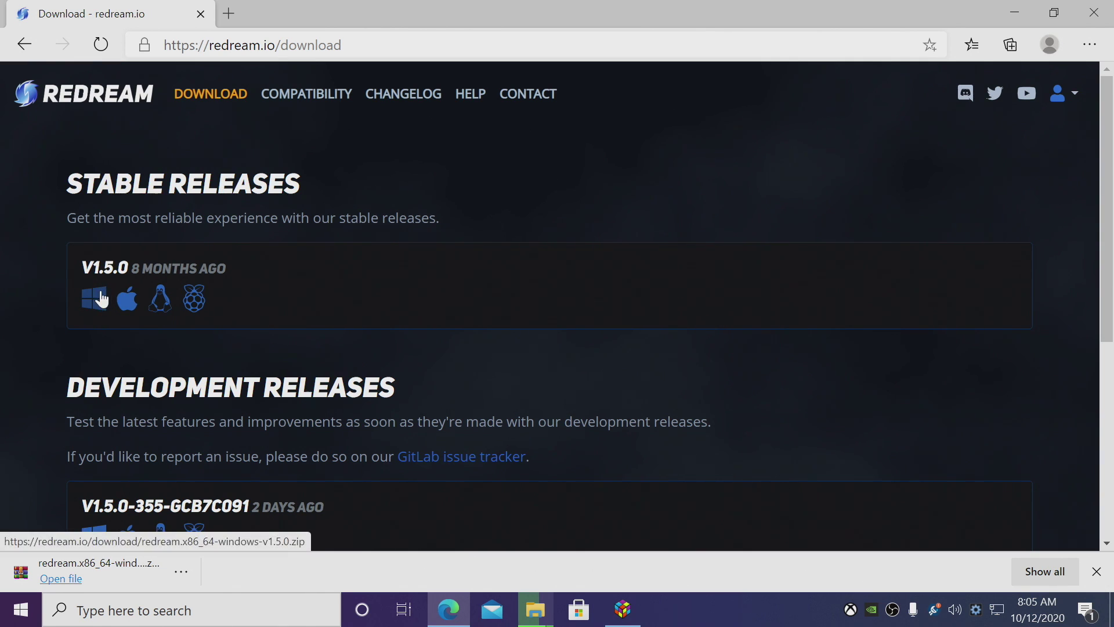
{"action": "left_click", "coordinate": [123, 290]}
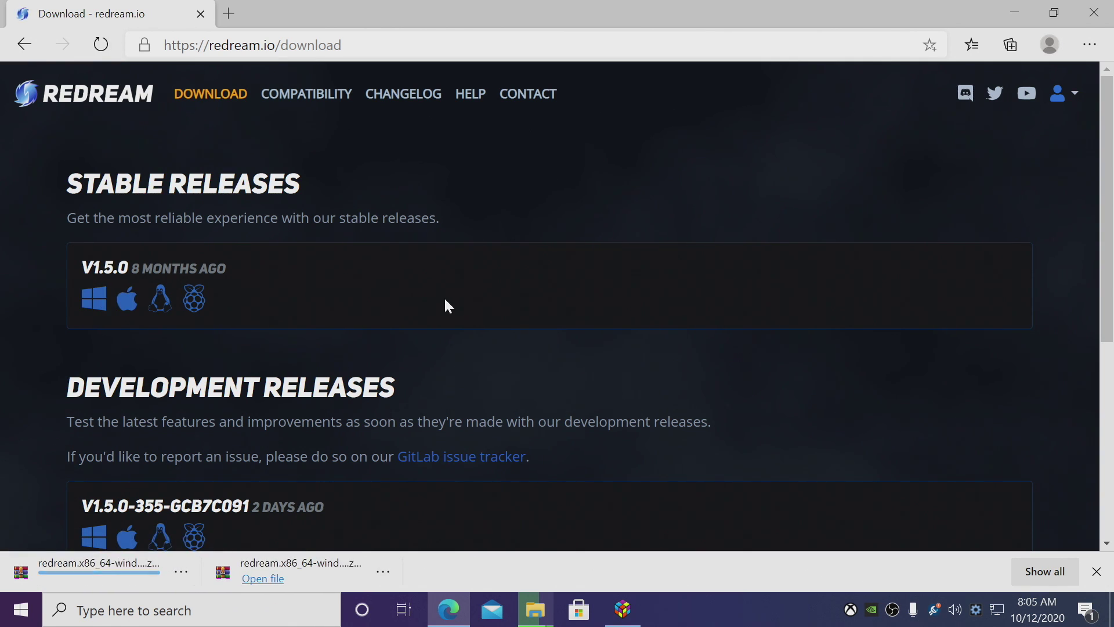
Step: Extract redream.x86_64-windows-v1.5.0.zip in Downloads to a folder of the same name and open that folder
{"action": "left_click", "coordinate": [176, 565]}
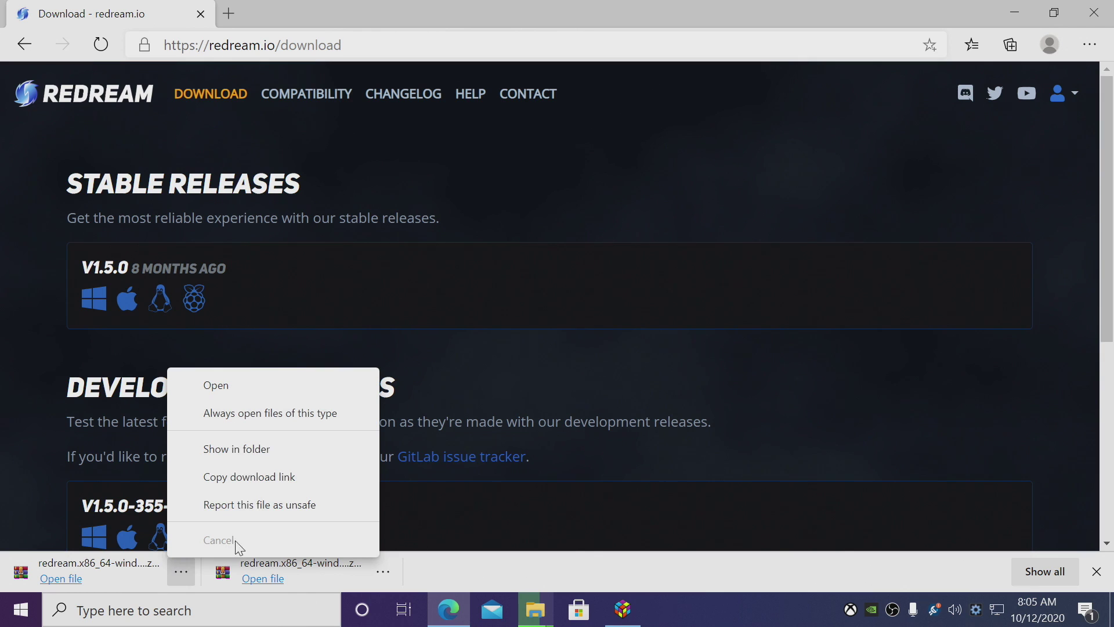
{"action": "left_click", "coordinate": [238, 462]}
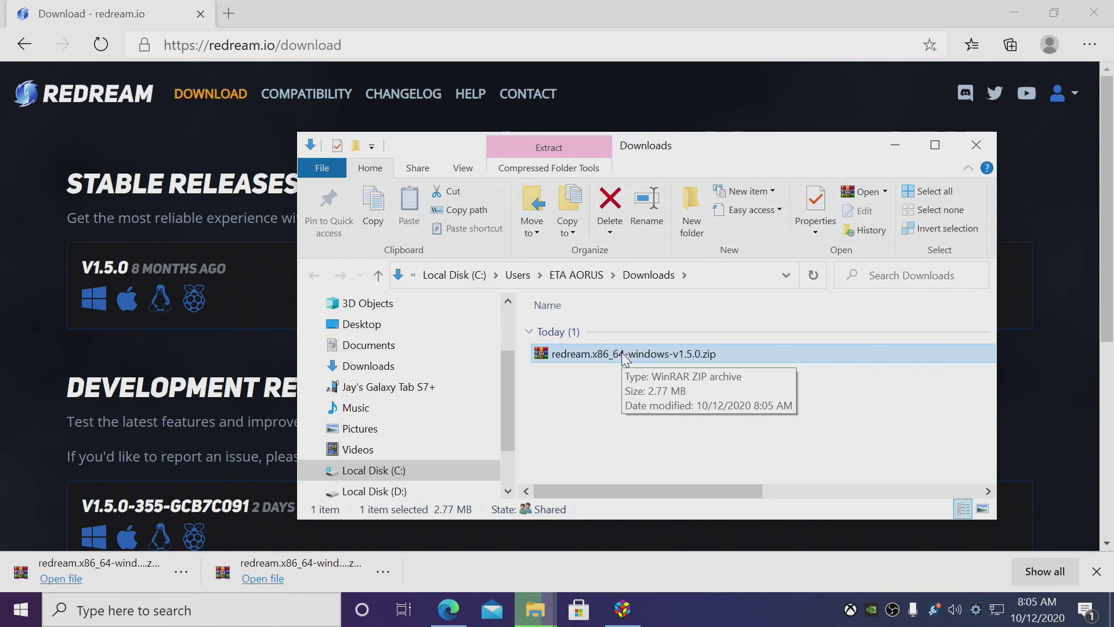
{"action": "right_click", "coordinate": [625, 356]}
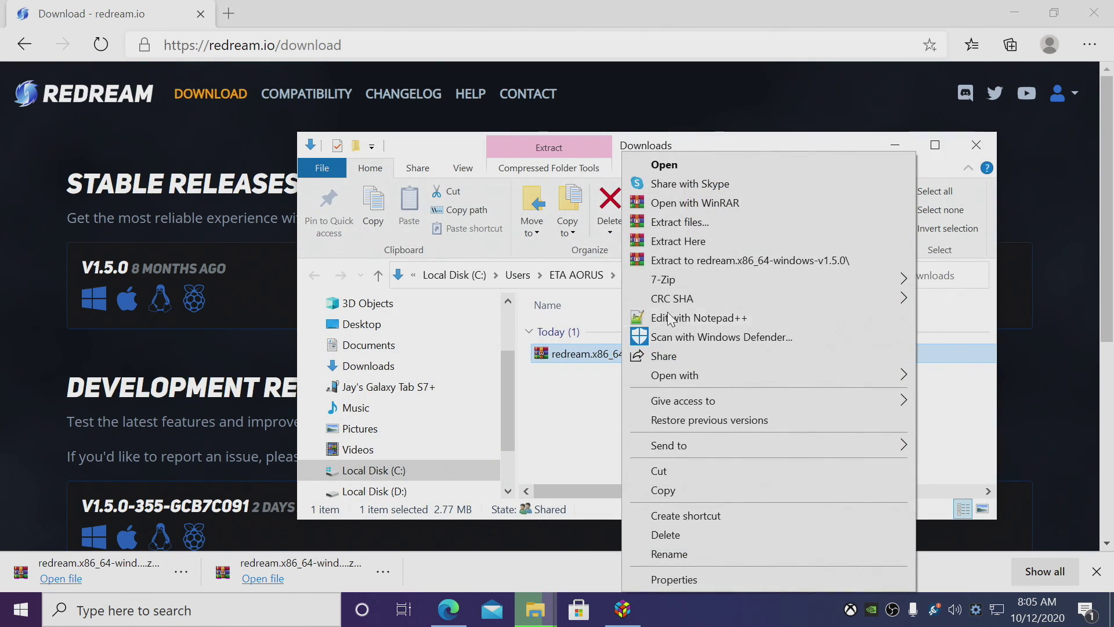
{"action": "left_click", "coordinate": [703, 266]}
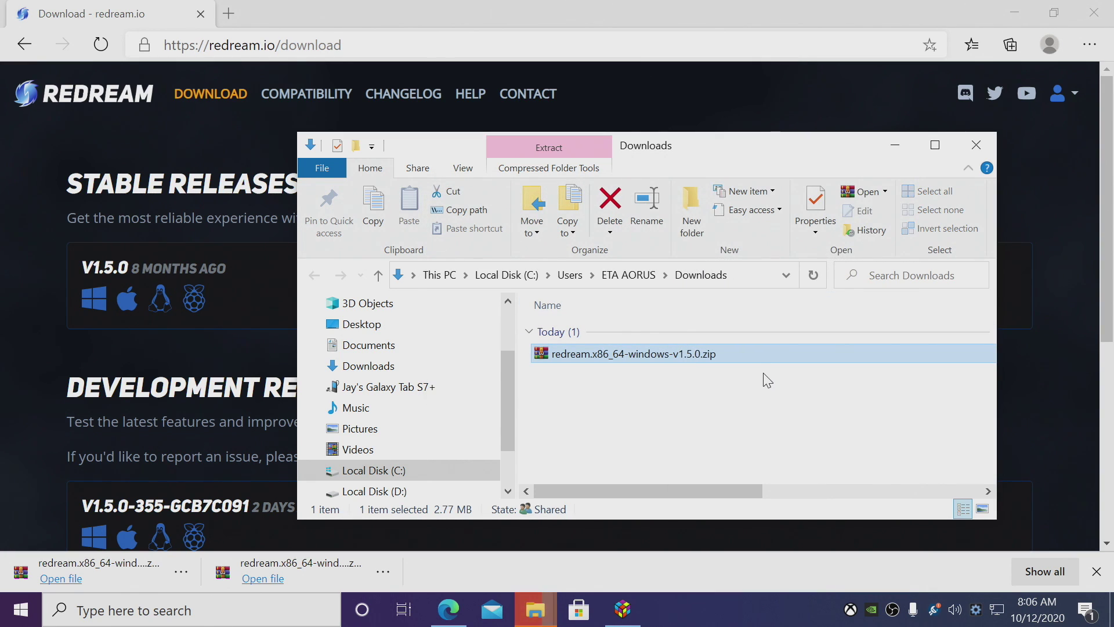
{"action": "left_click", "coordinate": [661, 398]}
{"action": "double_click", "coordinate": [660, 374]}
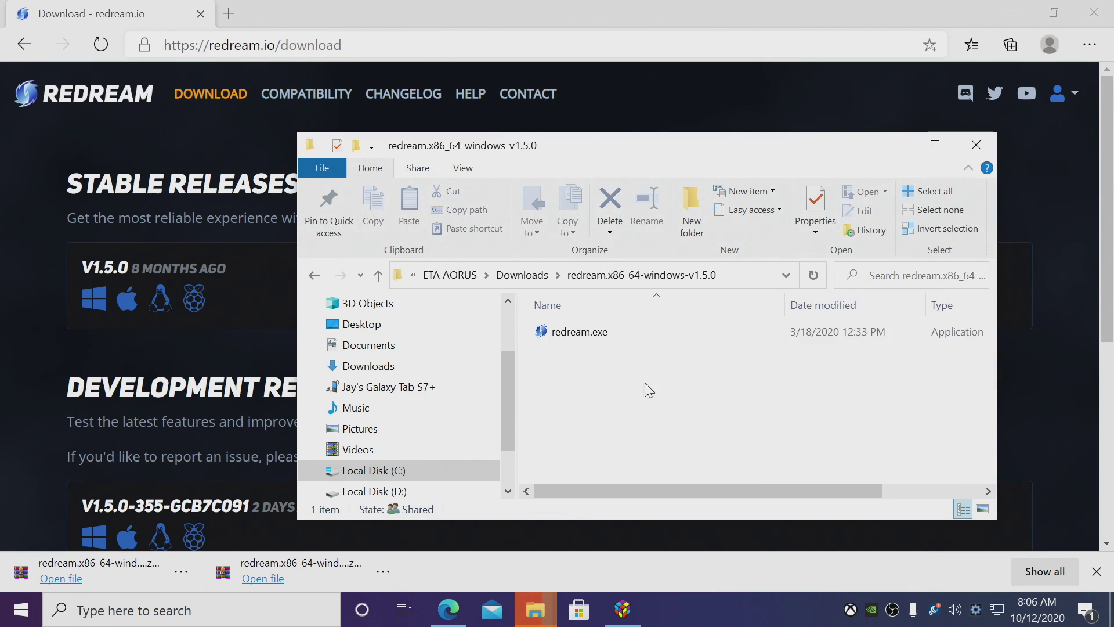
Step: Place the extracted redream folder's window beside the Games window and replace the same-named files in the copy destination
{"action": "left_click_drag", "start_coordinate": [656, 144], "coordinate": [610, 108]}
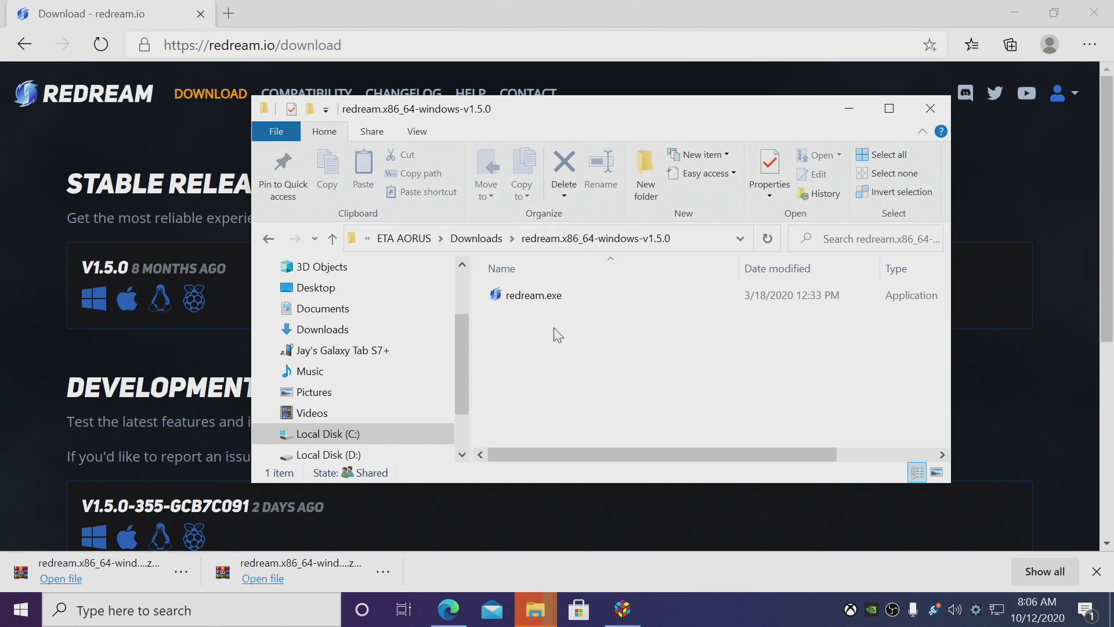
{"action": "left_click", "coordinate": [1014, 12]}
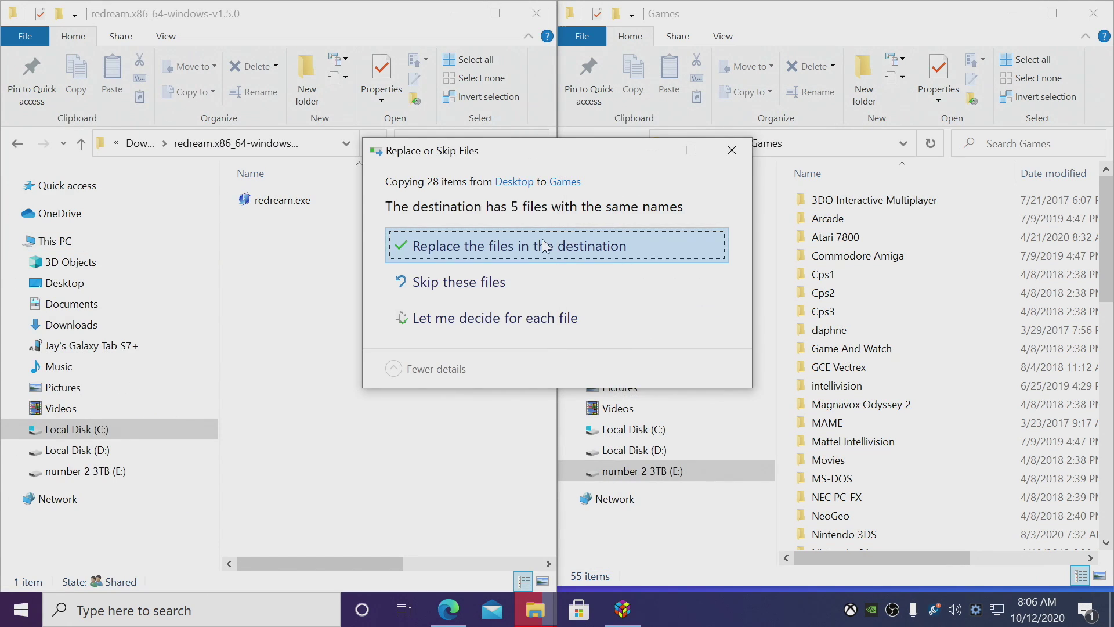
{"action": "left_click", "coordinate": [615, 244]}
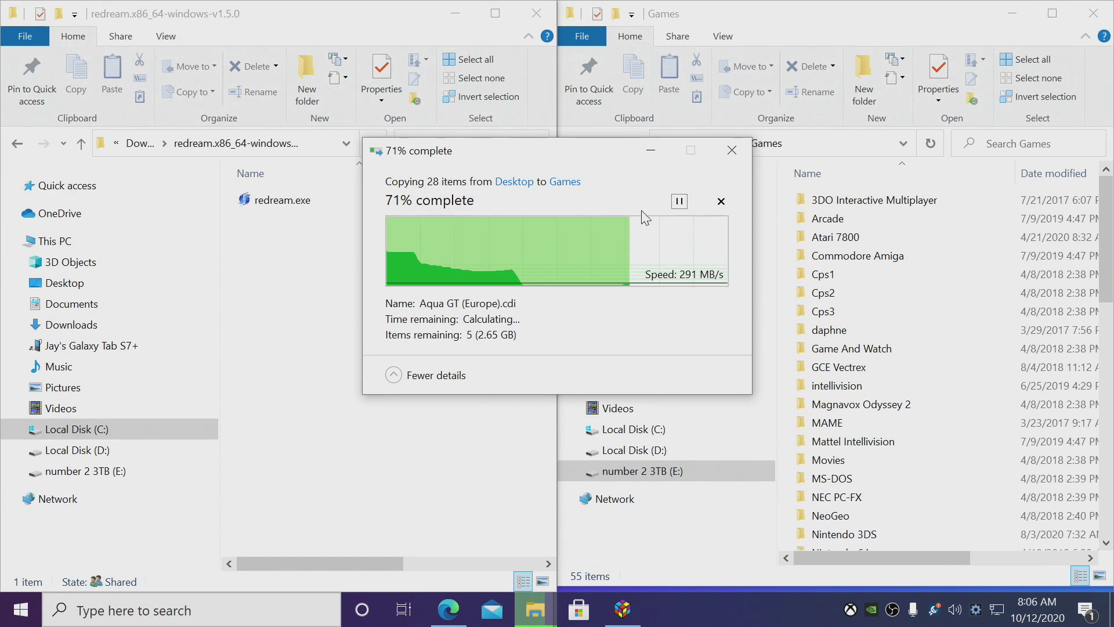
Step: Copy the redream.x86_64-windows-v1.5.0 folder from Downloads into LaunchBox's Emulators folder on drive E
{"action": "key", "text": "alt+Left"}
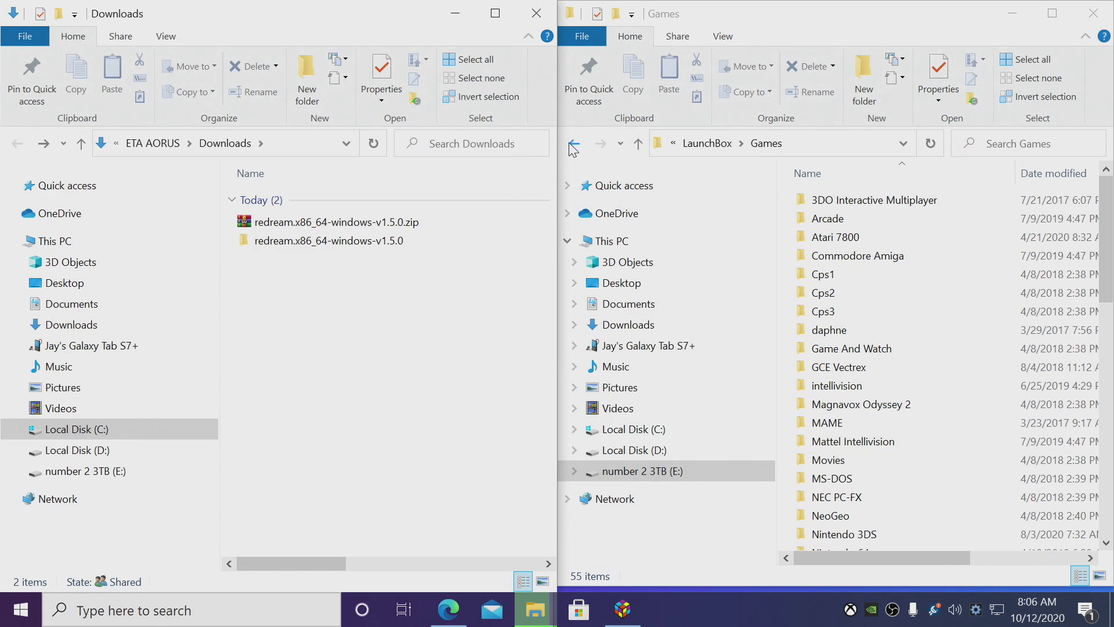
{"action": "left_click", "coordinate": [574, 143]}
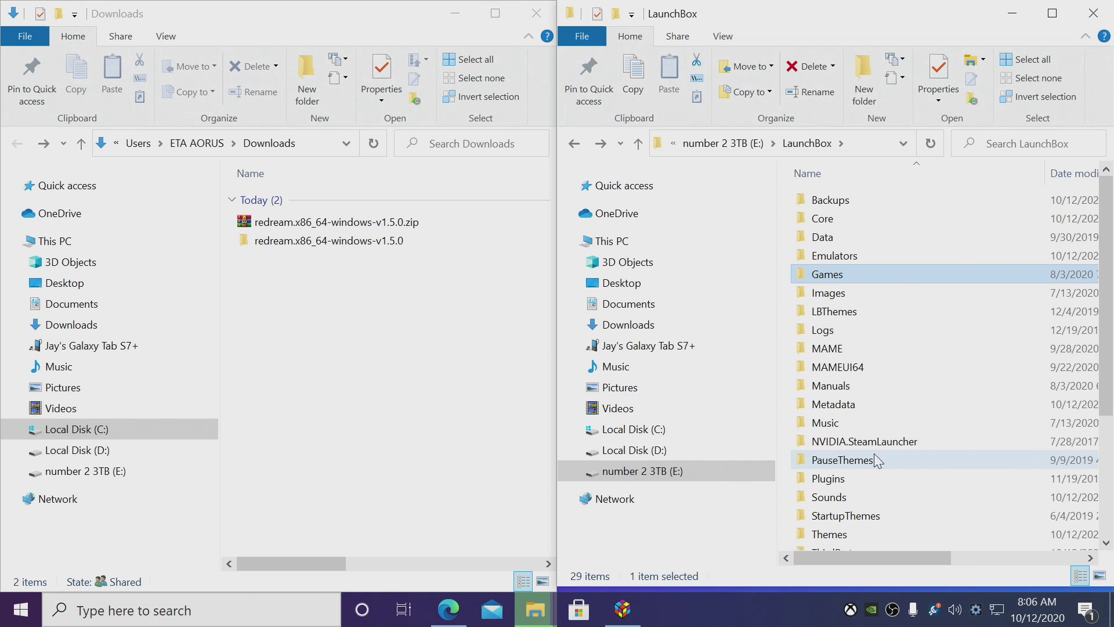
{"action": "double_click", "coordinate": [845, 265]}
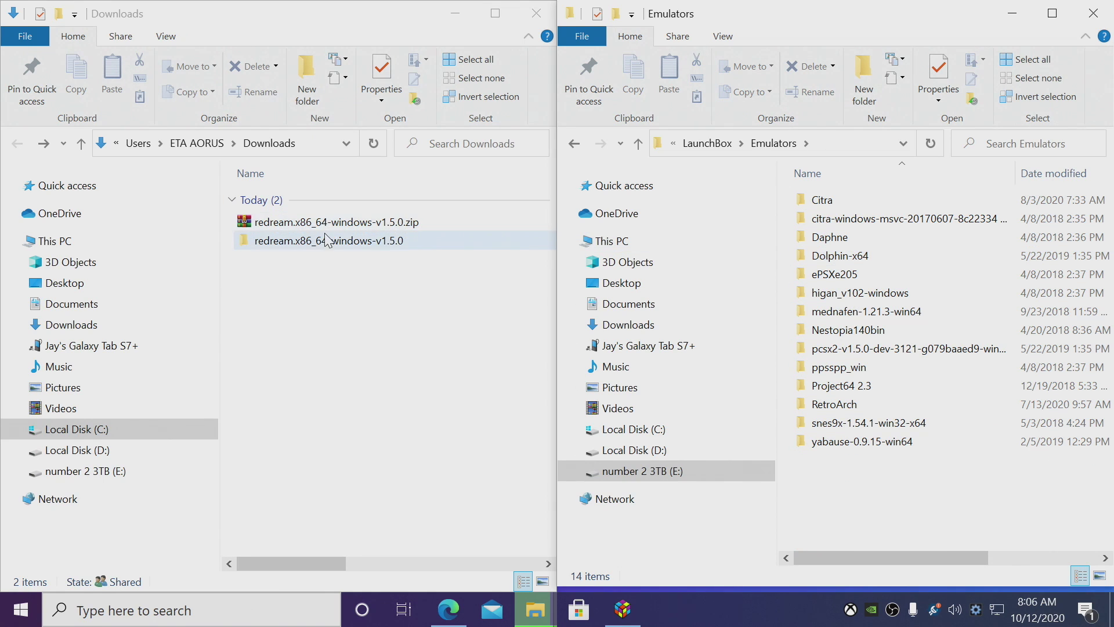
{"action": "left_click", "coordinate": [340, 247]}
{"action": "left_click_drag", "start_coordinate": [341, 246], "coordinate": [886, 510]}
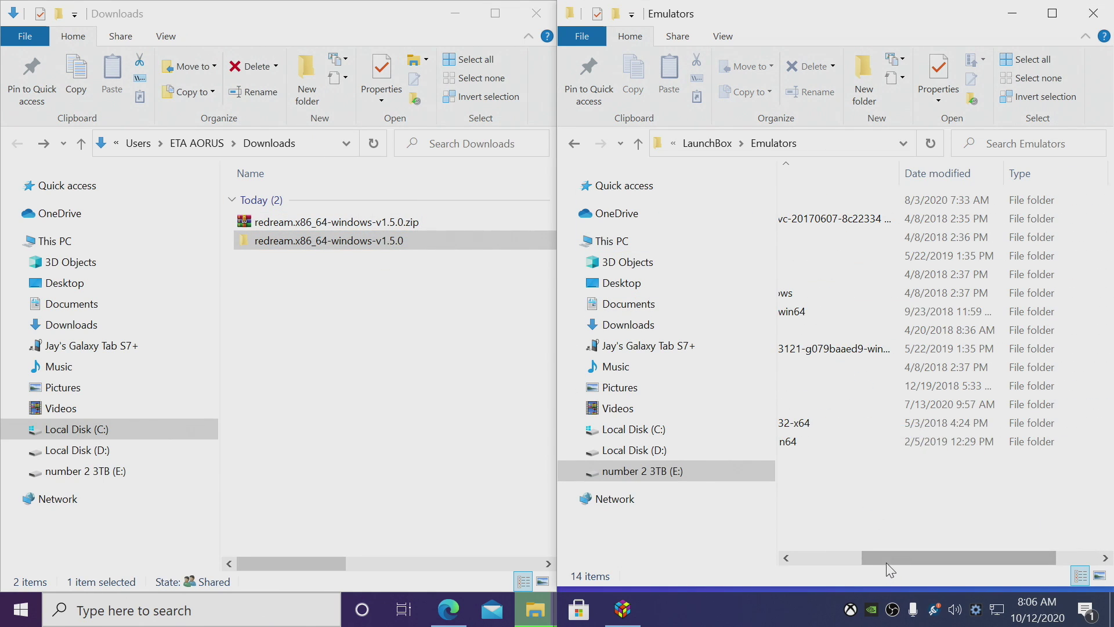
{"action": "left_click_drag", "start_coordinate": [870, 557], "coordinate": [805, 556]}
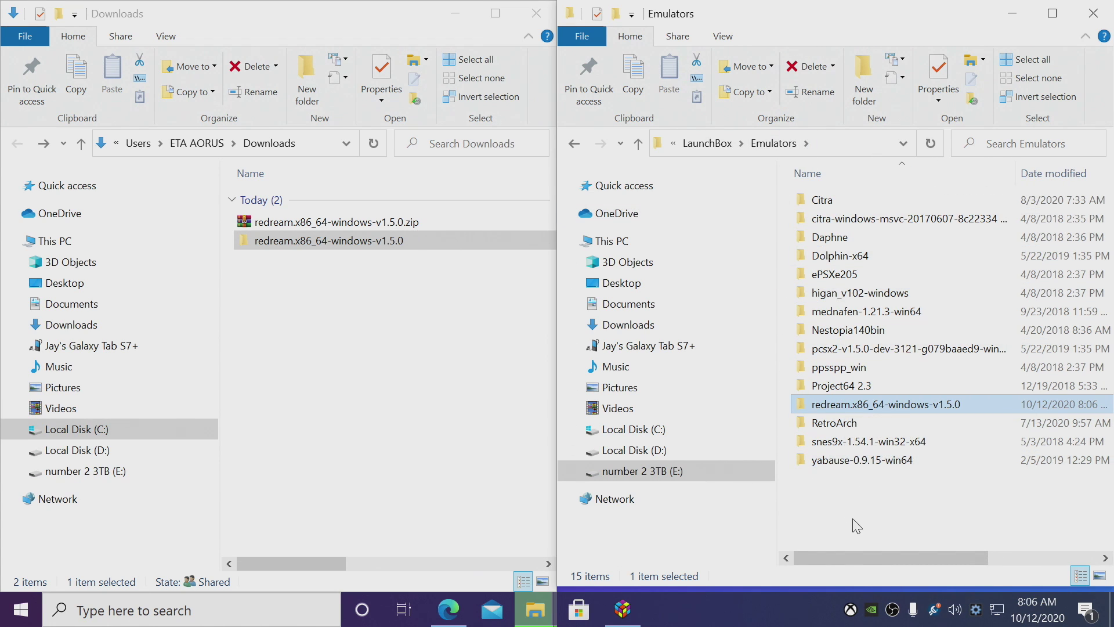
Step: Launch redream.exe from the copied emulator folder and set its video window mode to exclusive fullscreen
{"action": "double_click", "coordinate": [868, 408]}
{"action": "double_click", "coordinate": [818, 203]}
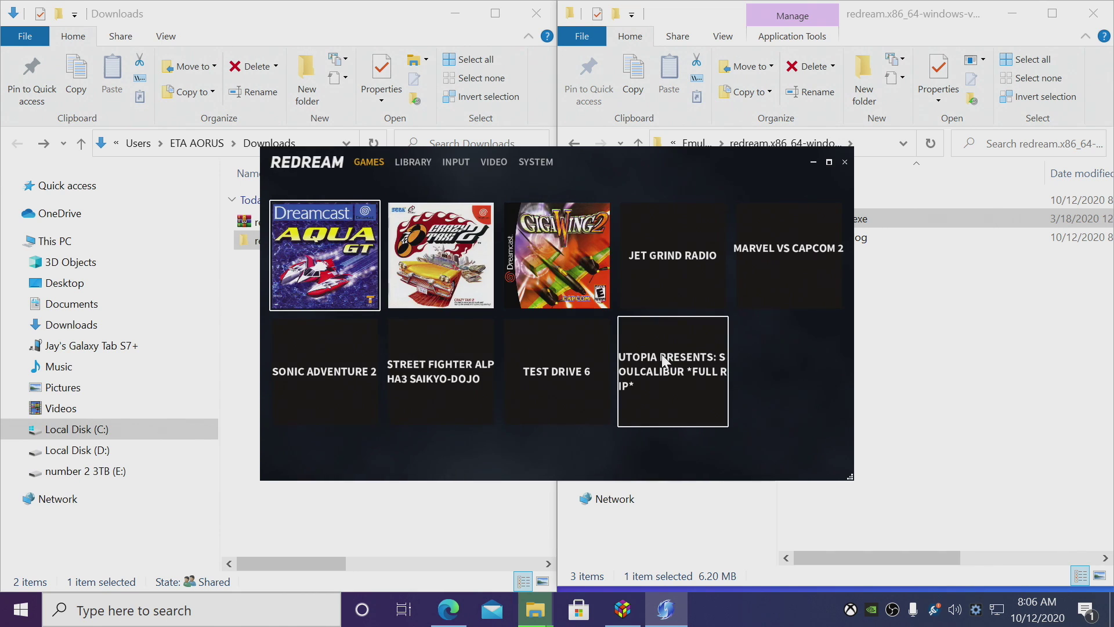
{"action": "left_click", "coordinate": [488, 162]}
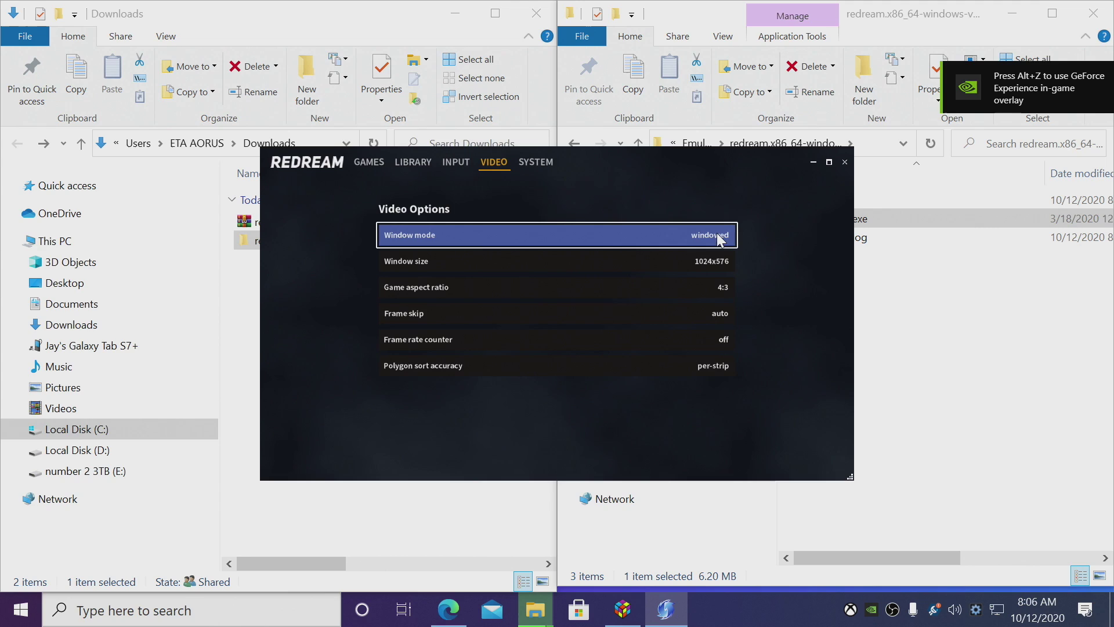
{"action": "left_click", "coordinate": [493, 235]}
{"action": "left_click", "coordinate": [815, 174]}
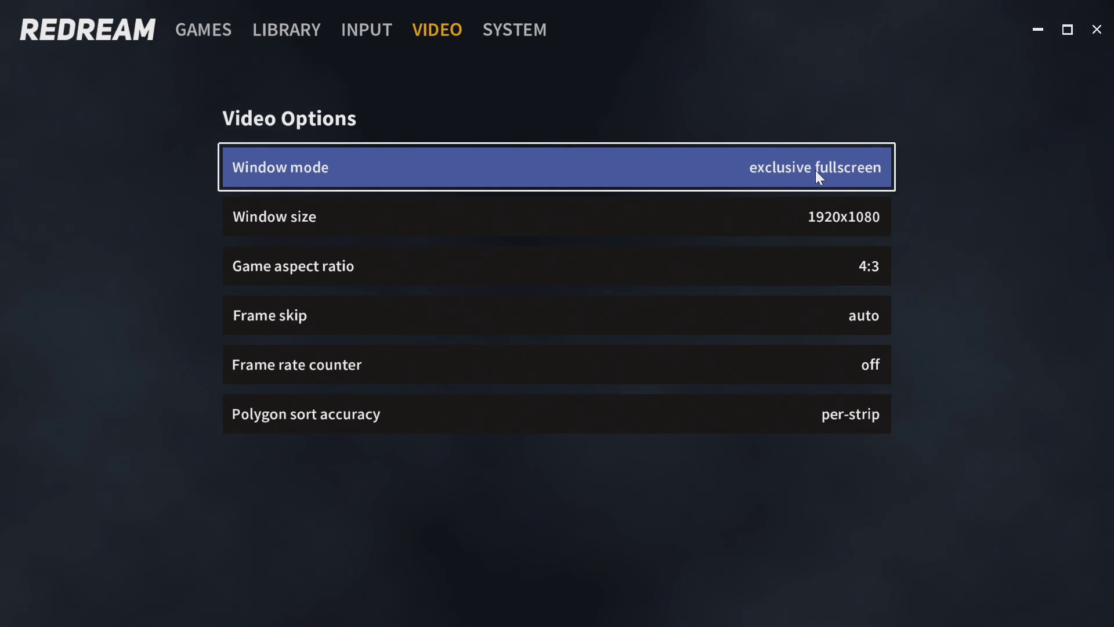
Step: Customize the port 0 input binds, assigning Escape to Exit emulator and 6 to Main menu
{"action": "left_click", "coordinate": [362, 30]}
{"action": "left_click", "coordinate": [774, 180]}
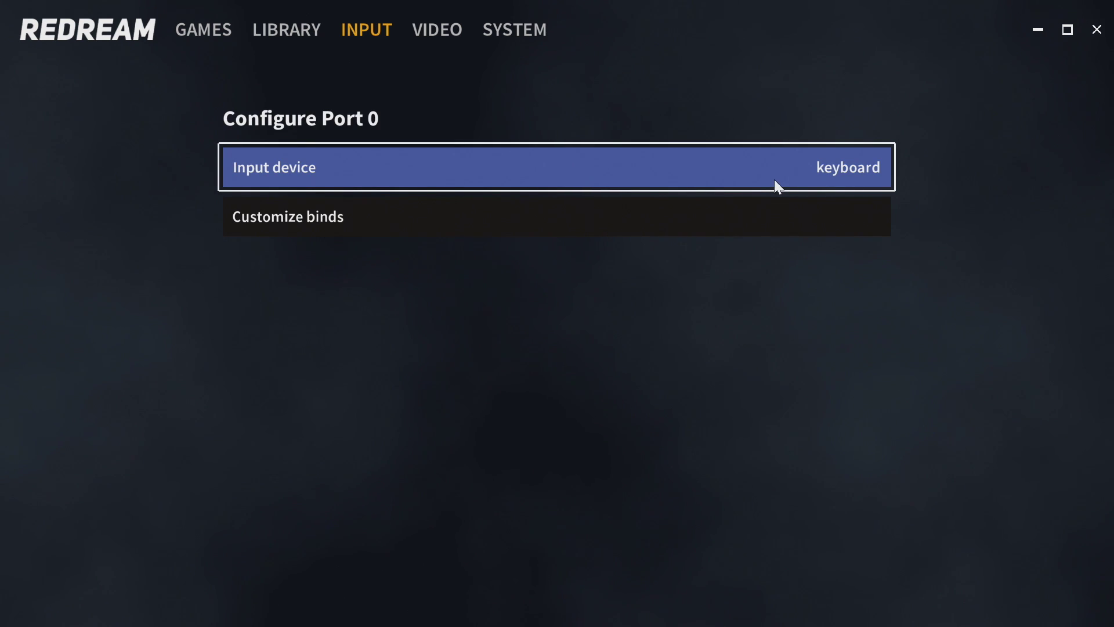
{"action": "left_click", "coordinate": [488, 217]}
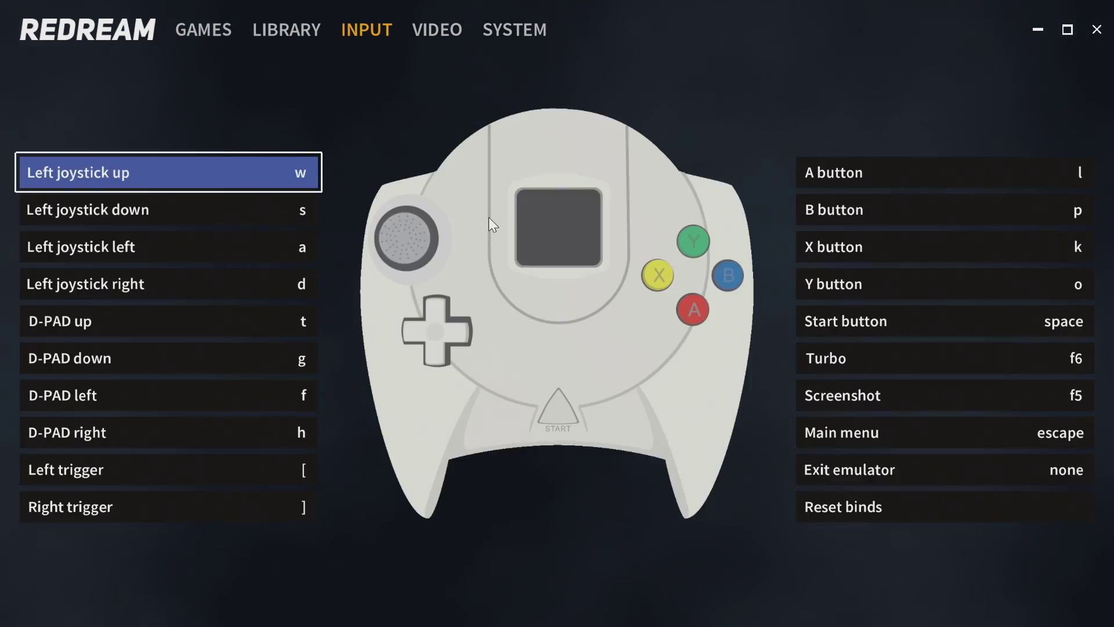
{"action": "left_click", "coordinate": [1063, 469]}
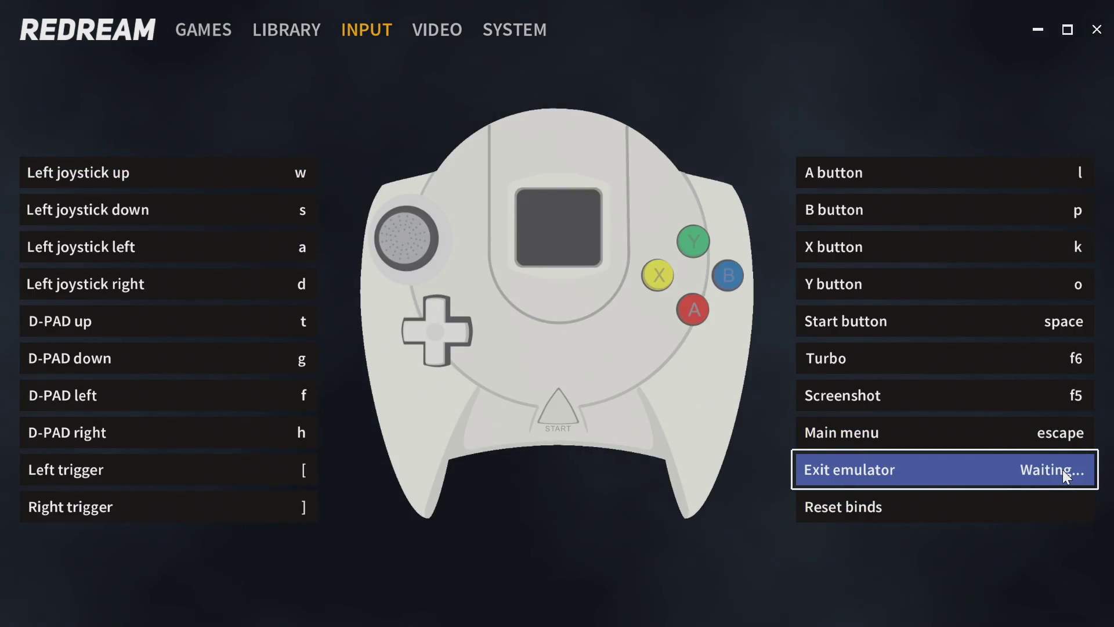
{"action": "key", "text": "Escape"}
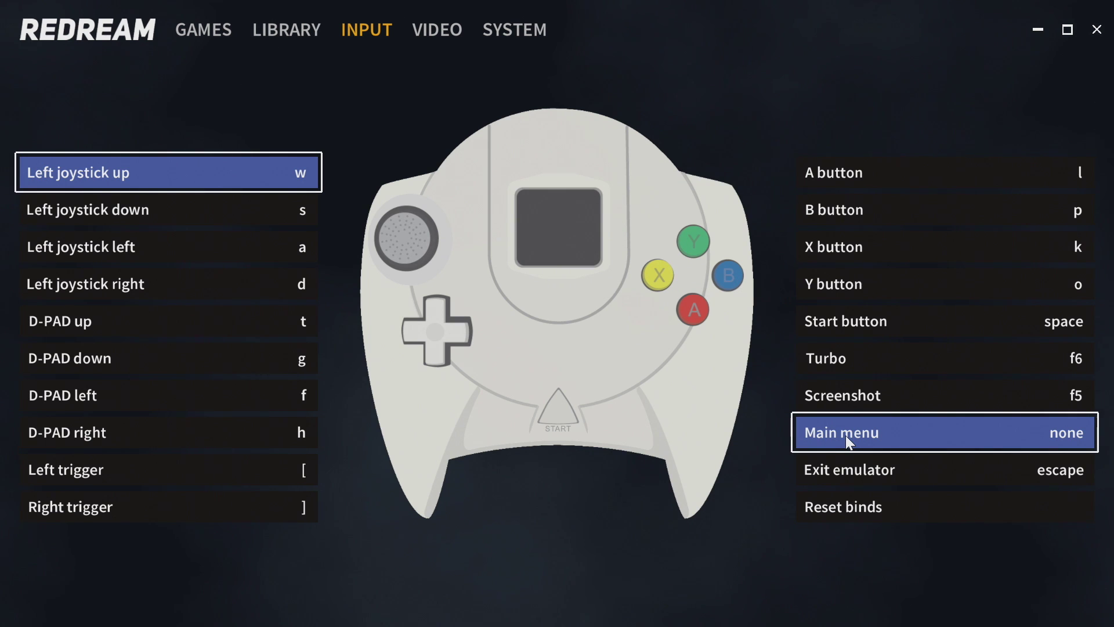
{"action": "left_click", "coordinate": [845, 436]}
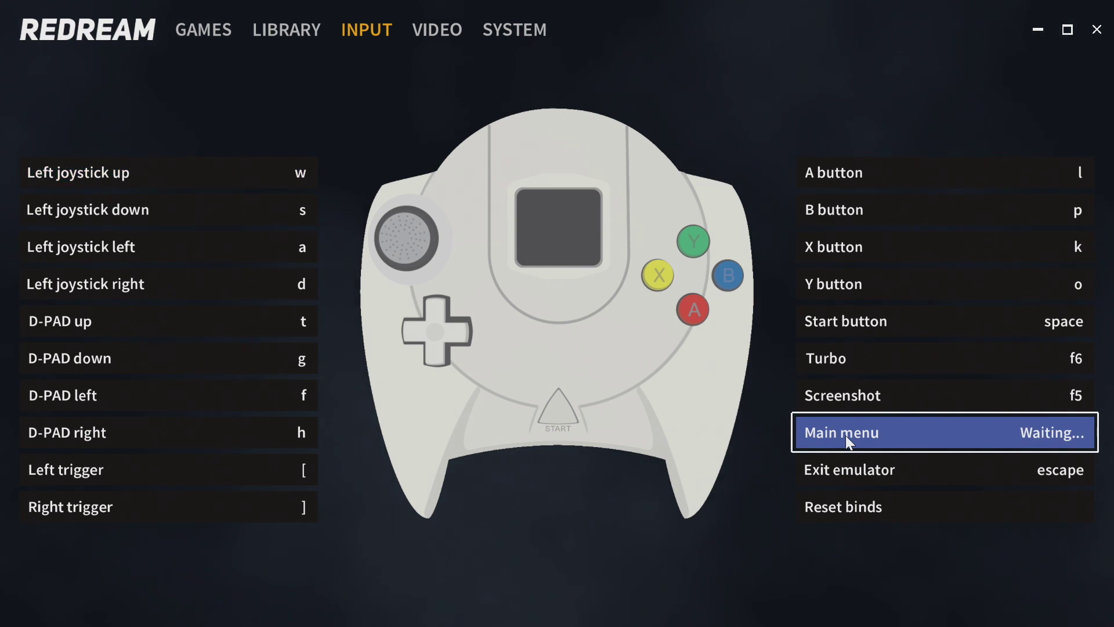
{"action": "key", "text": "6"}
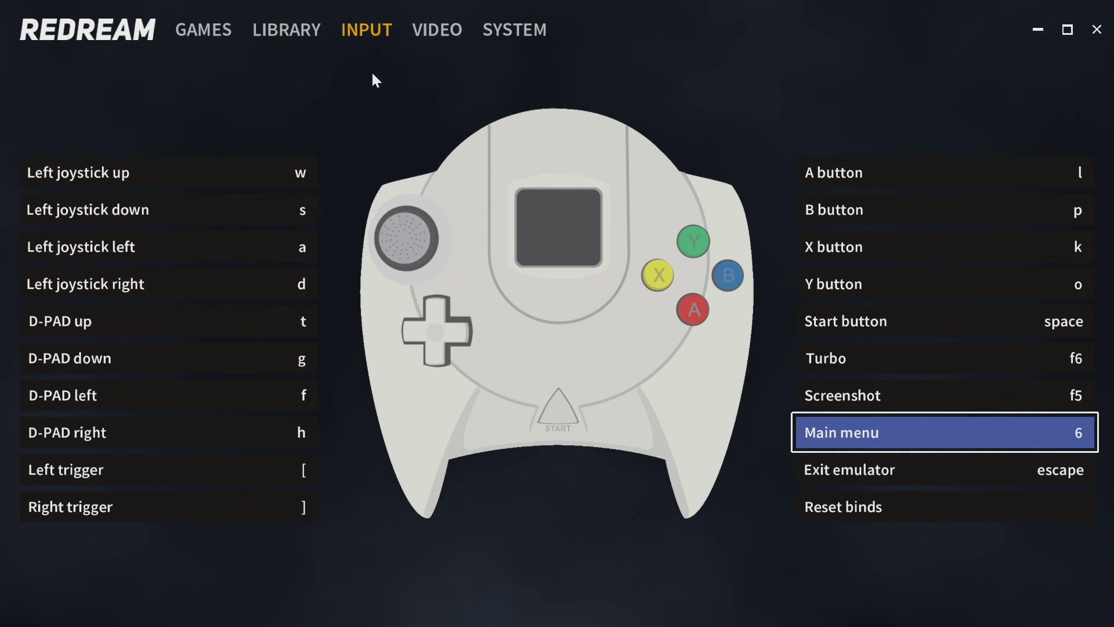
{"action": "key", "text": "Delete"}
Step: Close redream and both File Explorer windows, and switch to LaunchBox
{"action": "left_click", "coordinate": [1096, 29]}
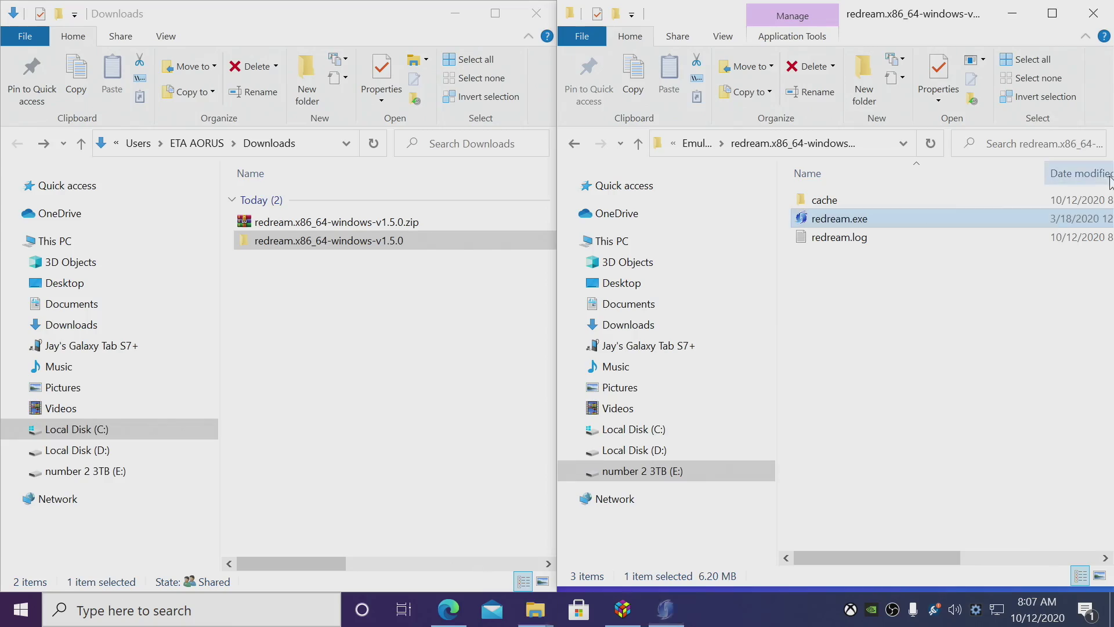
{"action": "left_click", "coordinate": [536, 12]}
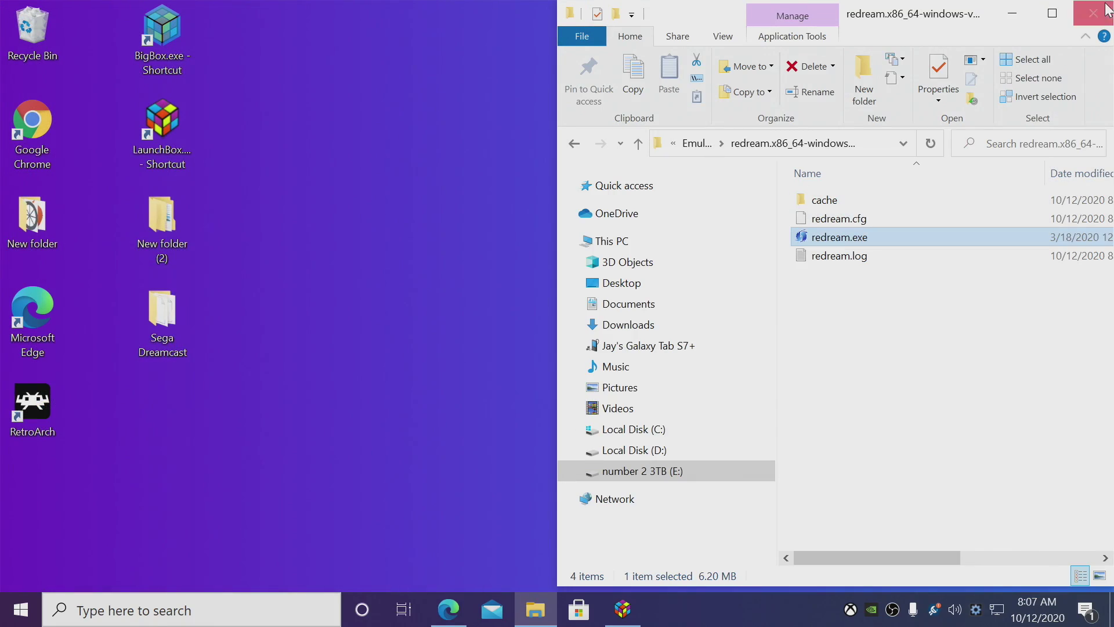
{"action": "left_click", "coordinate": [1101, 15]}
{"action": "left_click", "coordinate": [633, 615]}
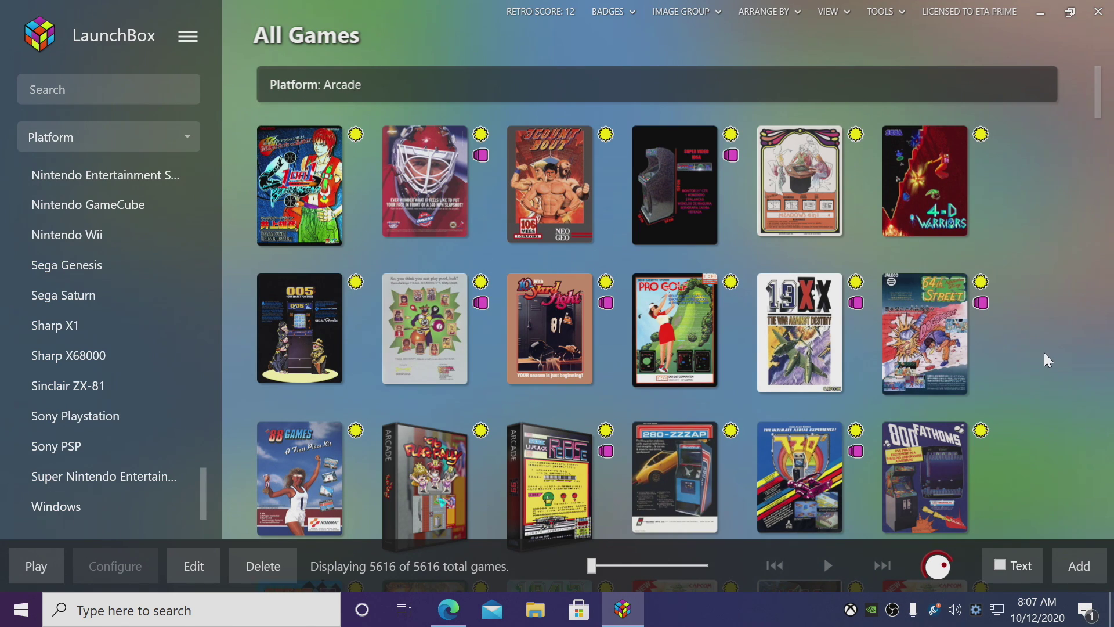
Step: Add a new emulator named Redream in LaunchBox's emulator management
{"action": "left_click", "coordinate": [183, 36]}
{"action": "mouse_move", "coordinate": [274, 139]}
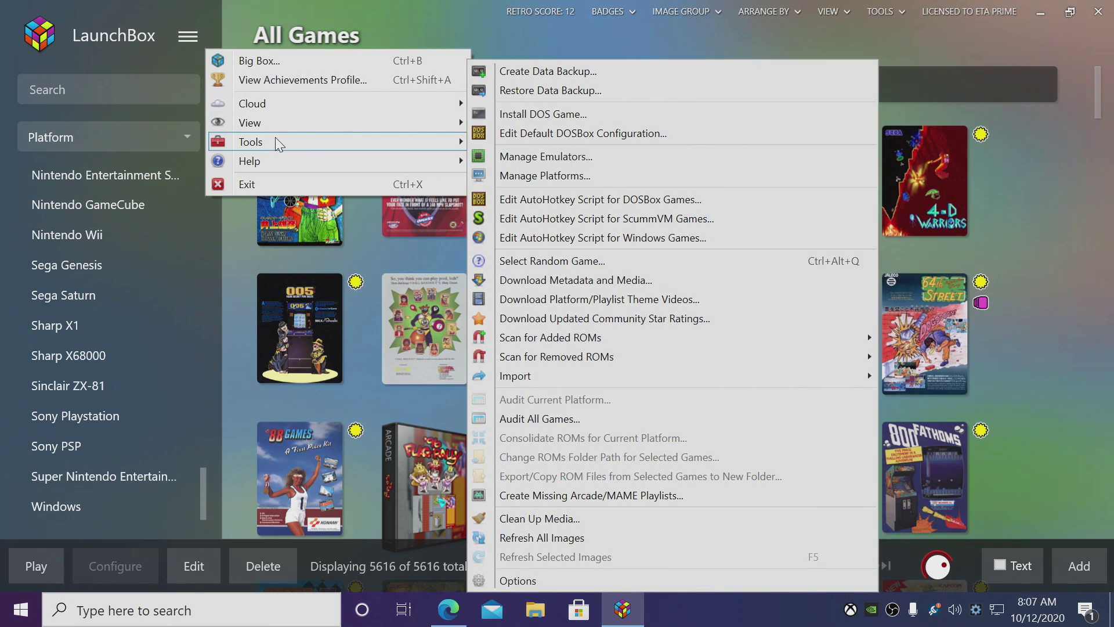
{"action": "left_click", "coordinate": [554, 157]}
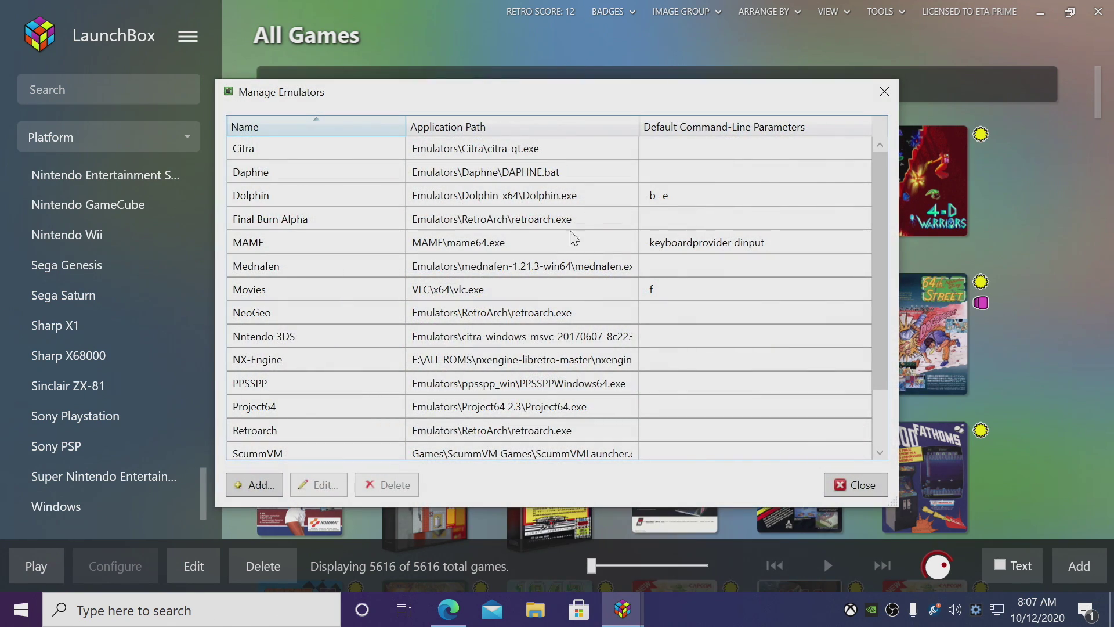
{"action": "left_click", "coordinate": [255, 484]}
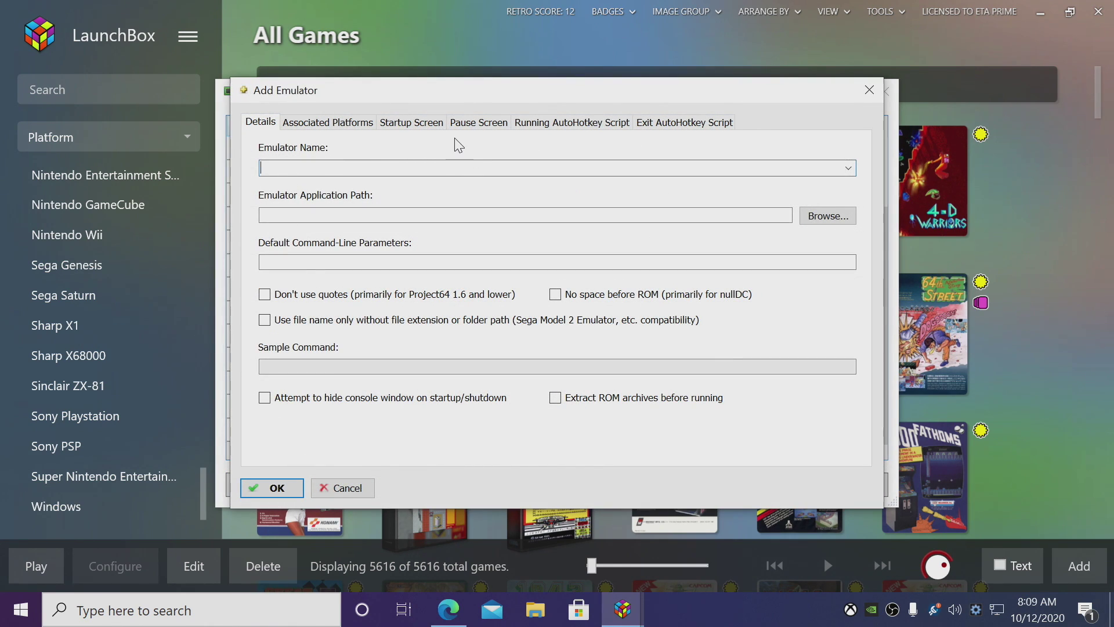
{"action": "type", "text": "redream"}
Step: Set the emulator's application path to redream.exe in the redream.x86_64-windows-v1.5.0 folder inside LaunchBox's Emulators folder
{"action": "left_click", "coordinate": [822, 216]}
{"action": "scroll", "coordinate": [459, 325], "scroll_direction": "down", "scroll_amount": 2}
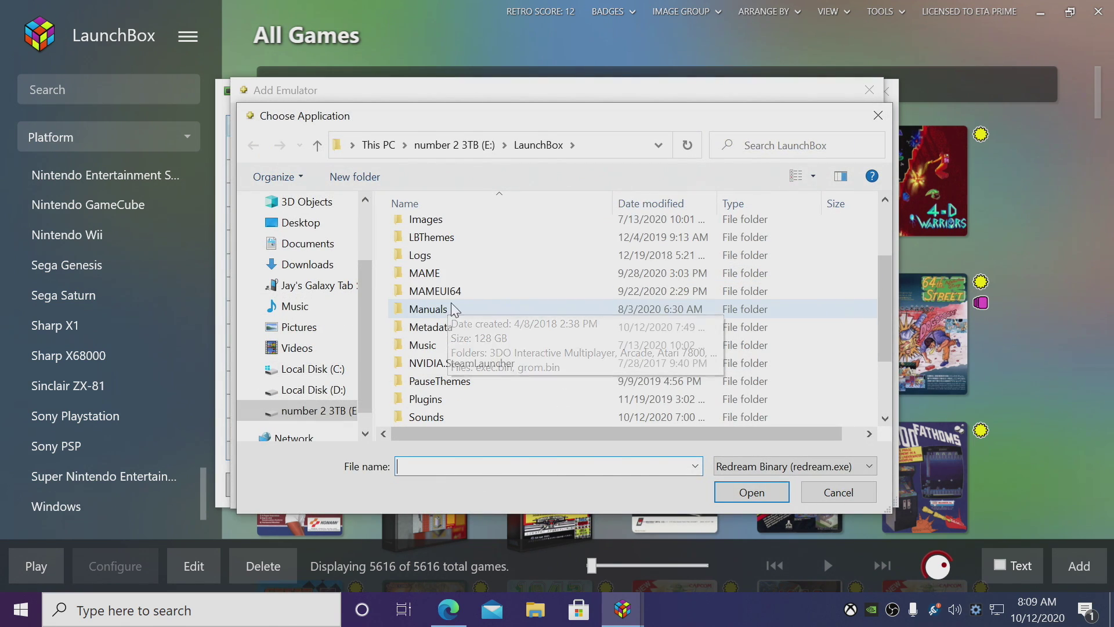
{"action": "scroll", "coordinate": [464, 389], "scroll_direction": "down", "scroll_amount": 1}
{"action": "scroll", "coordinate": [471, 400], "scroll_direction": "up", "scroll_amount": 2}
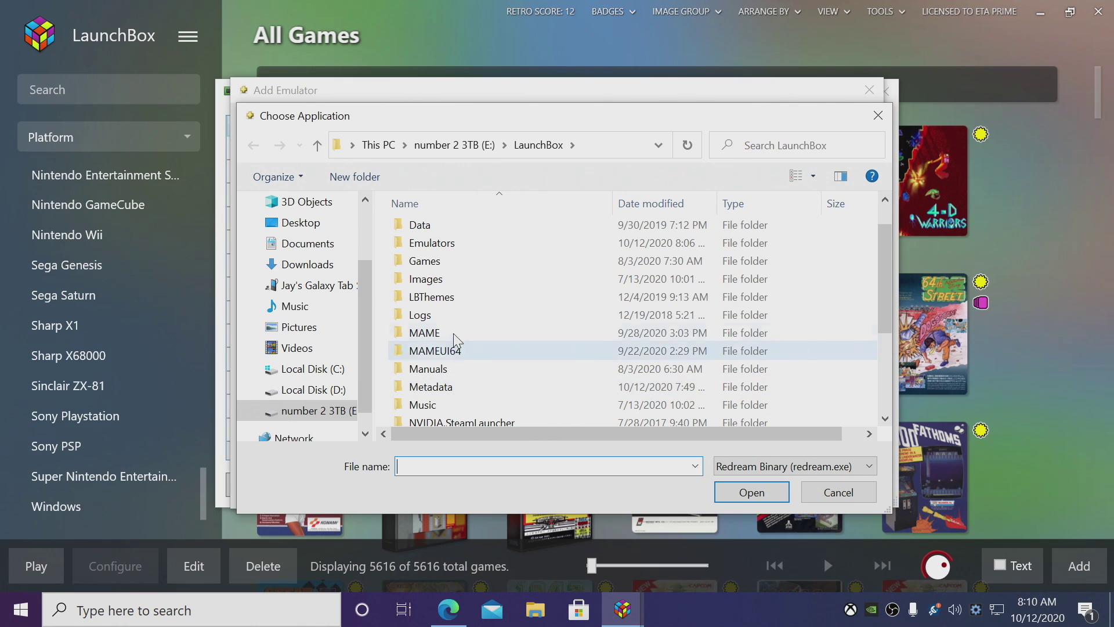
{"action": "double_click", "coordinate": [441, 244]}
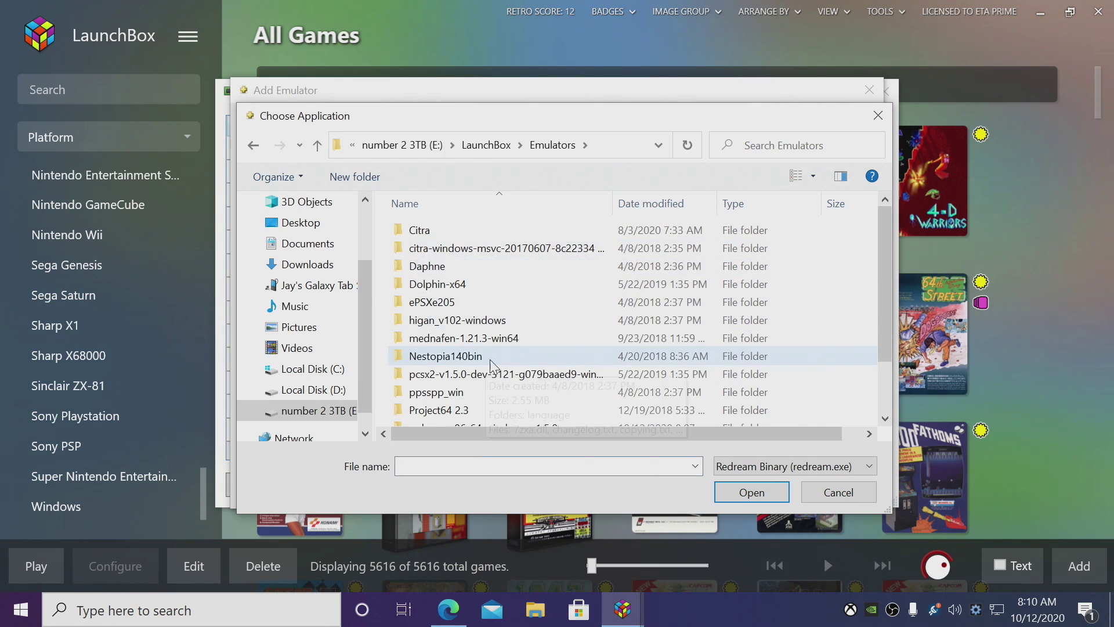
{"action": "scroll", "coordinate": [477, 364], "scroll_direction": "down", "scroll_amount": 1}
{"action": "double_click", "coordinate": [477, 364]}
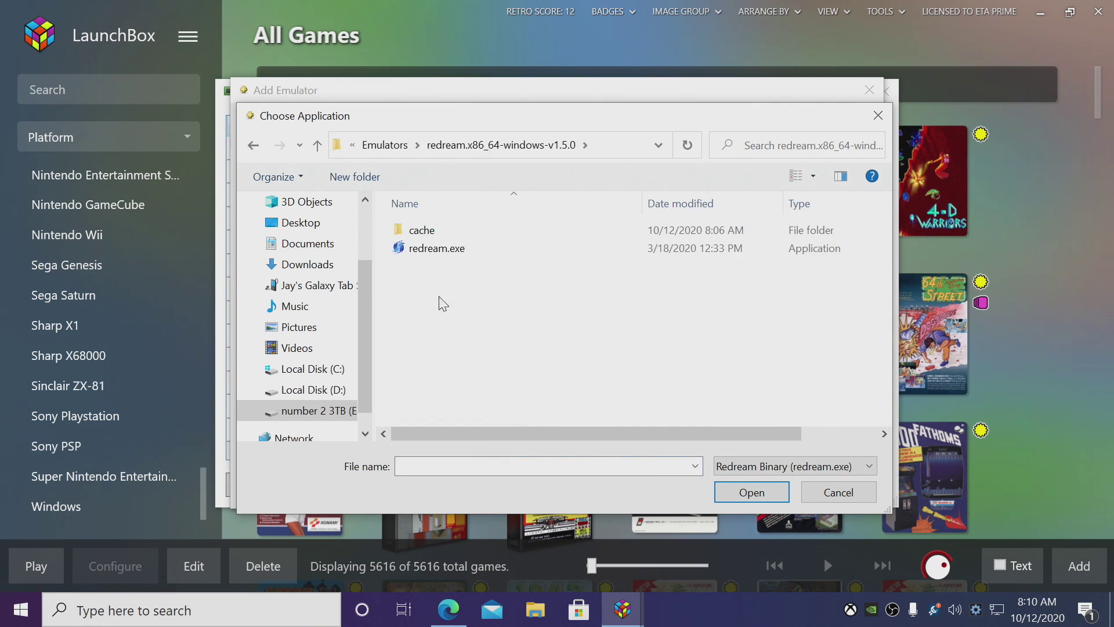
{"action": "double_click", "coordinate": [437, 250]}
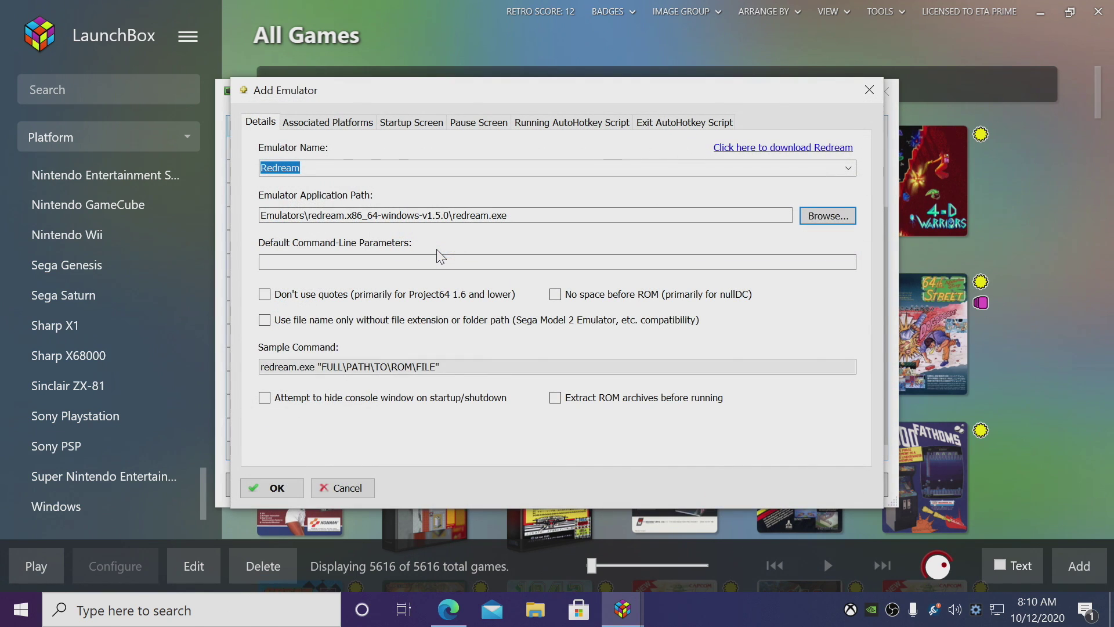
Step: Associate Redream with the Sega Dreamcast platform as its default emulator, save the entry and close emulator management
{"action": "left_click", "coordinate": [326, 122]}
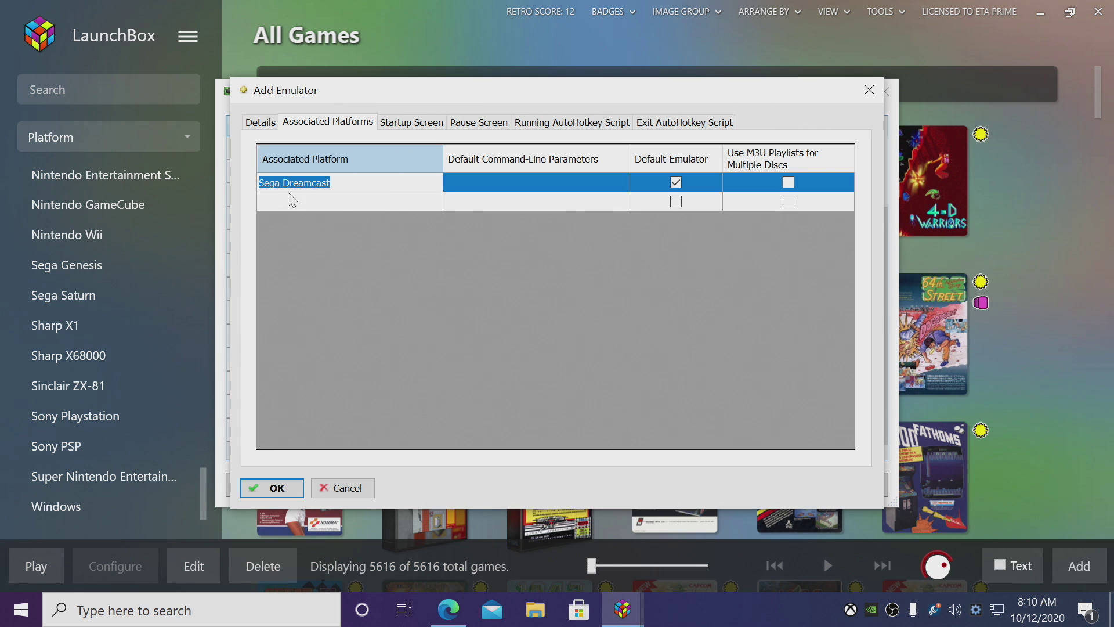
{"action": "left_click", "coordinate": [383, 186]}
{"action": "left_click", "coordinate": [676, 183]}
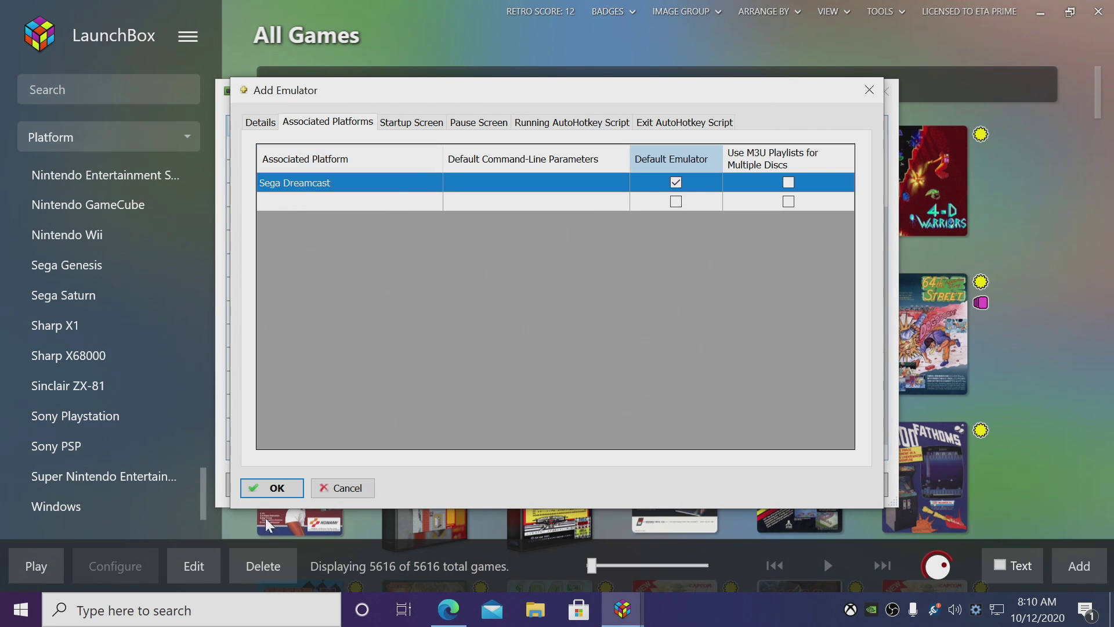
{"action": "left_click", "coordinate": [285, 488]}
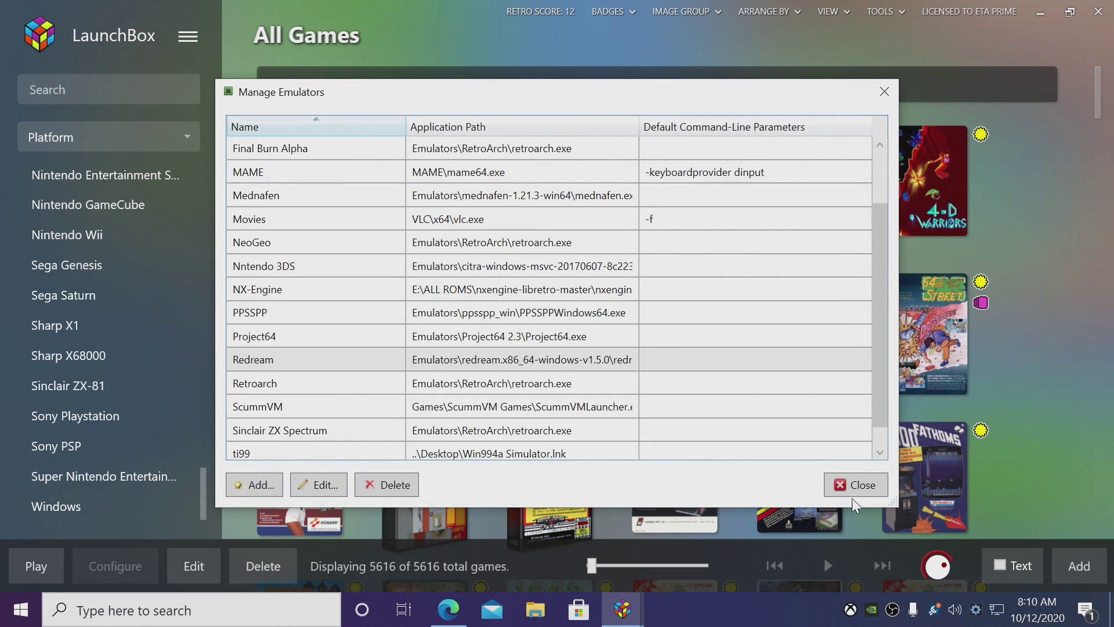
{"action": "left_click", "coordinate": [854, 484]}
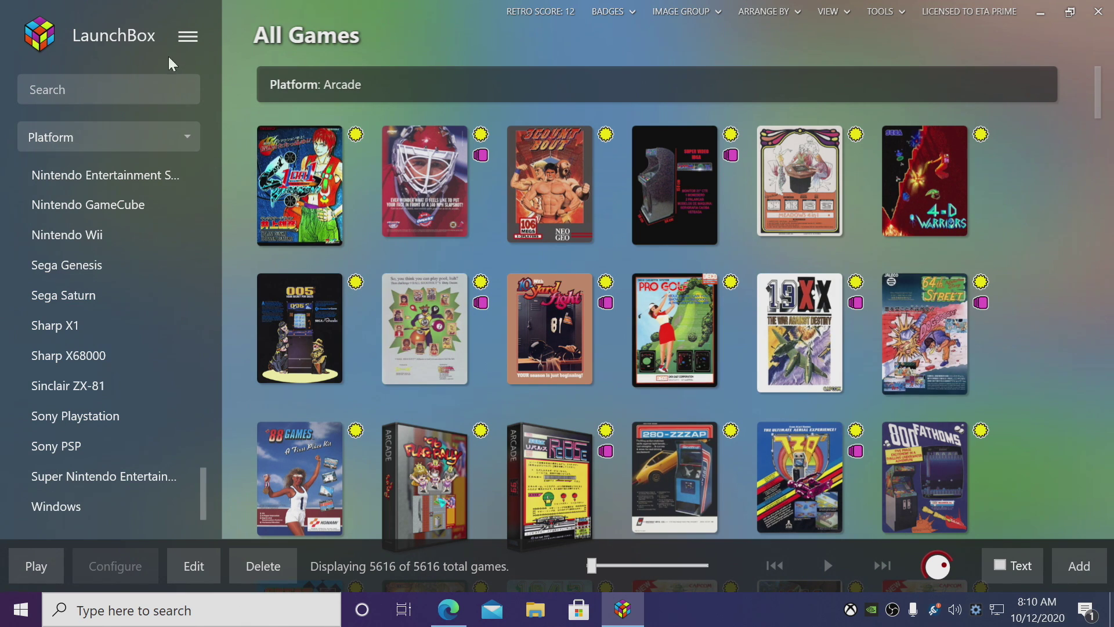
Step: Start the Import ROMs from Files wizard and advance to the selection of files to import
{"action": "left_click", "coordinate": [187, 36]}
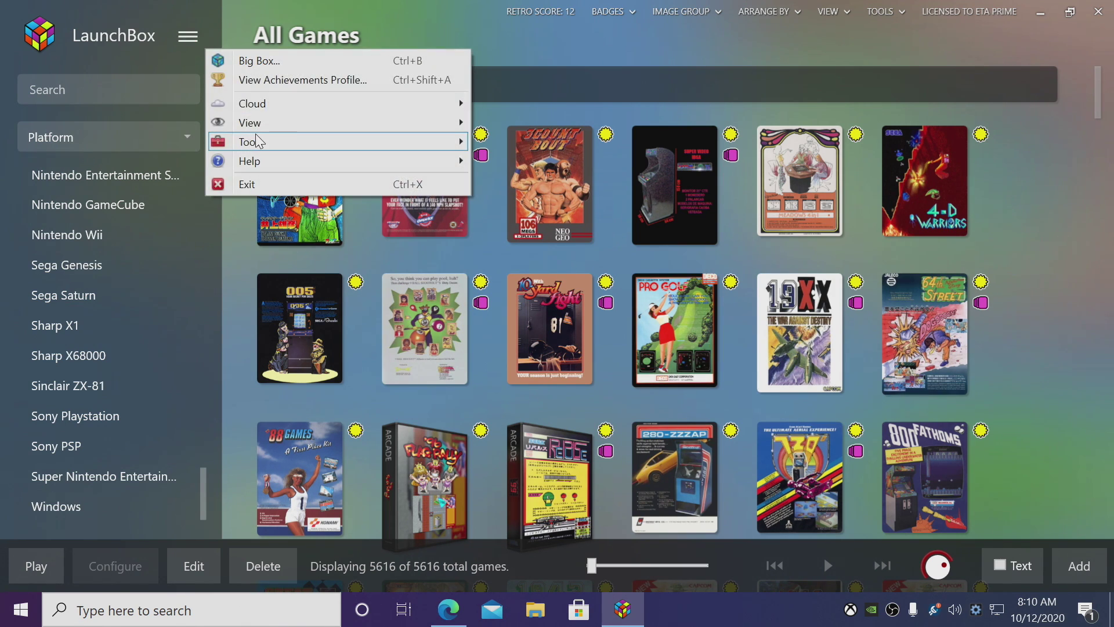
{"action": "mouse_move", "coordinate": [256, 137]}
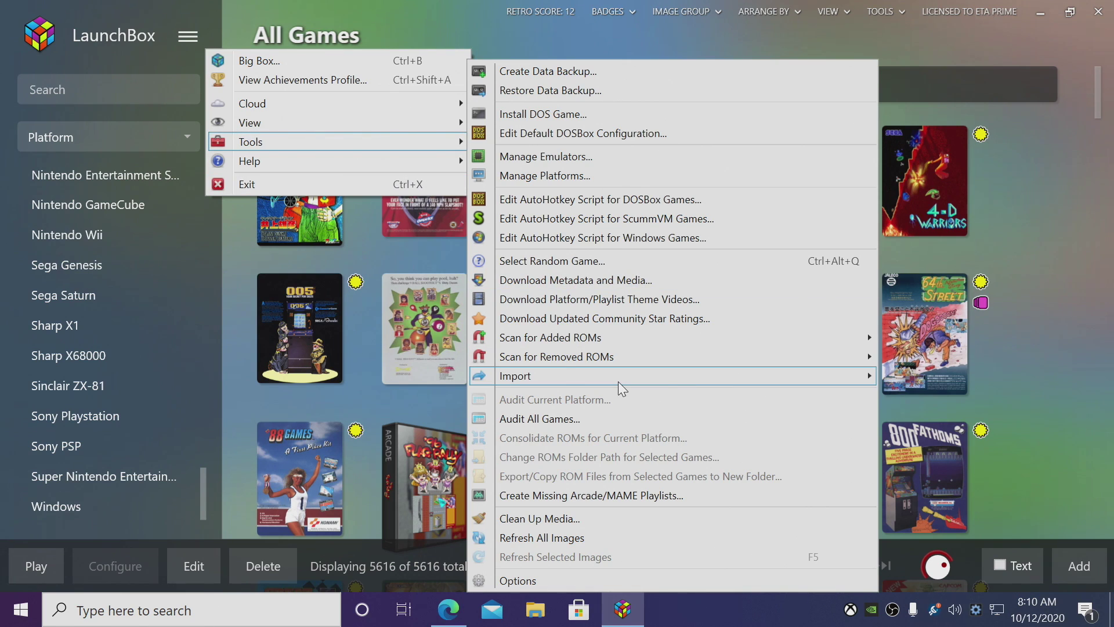
{"action": "mouse_move", "coordinate": [619, 381]}
{"action": "left_click", "coordinate": [957, 471]}
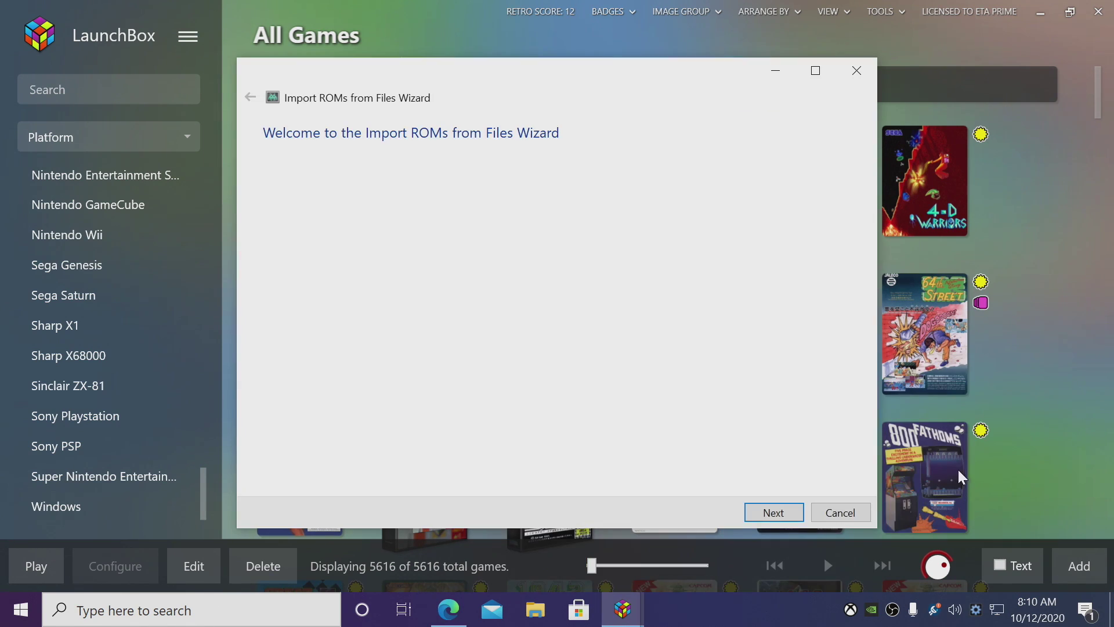
{"action": "left_click", "coordinate": [778, 514]}
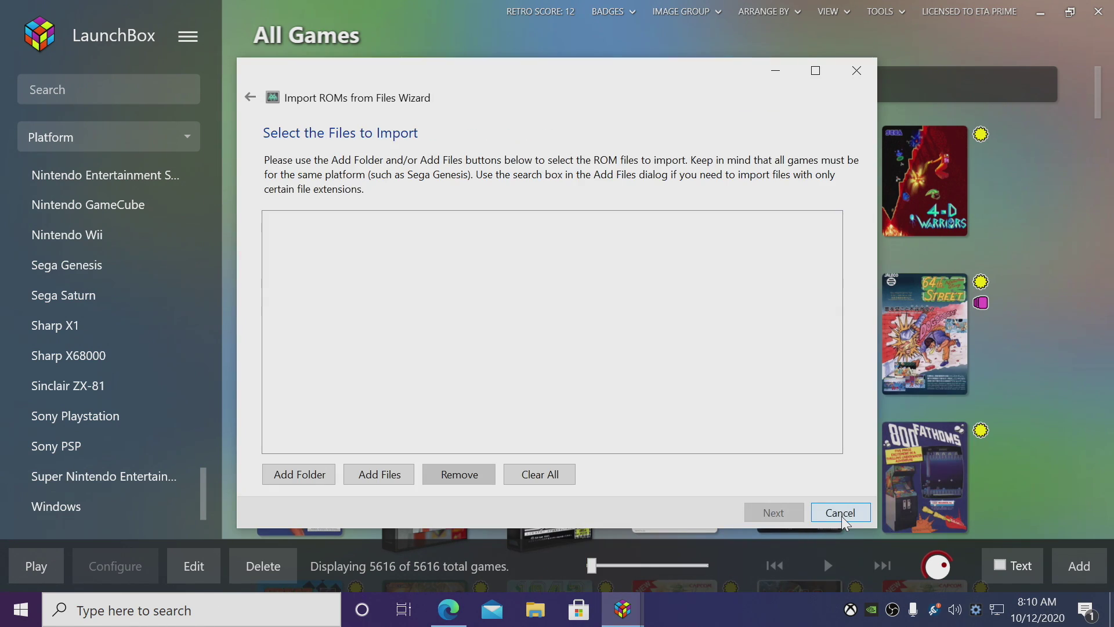
Step: Add the folder E:\LaunchBox\Games\Sega Dreamcast to the import and continue to the platform choice
{"action": "left_click", "coordinate": [300, 476]}
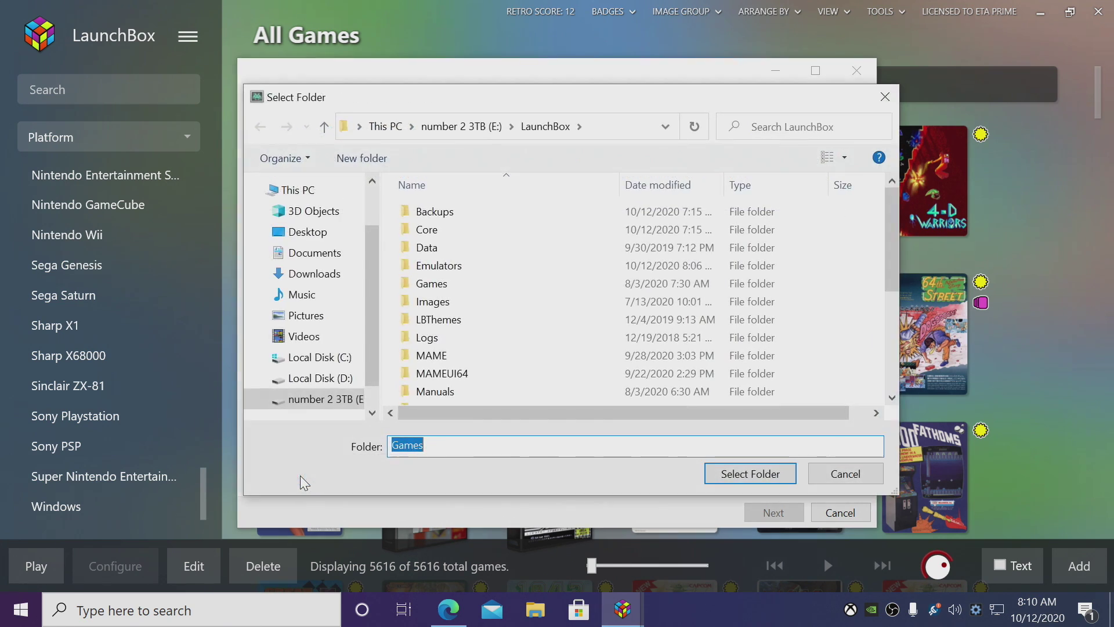
{"action": "left_click", "coordinate": [437, 285]}
{"action": "double_click", "coordinate": [436, 286]}
{"action": "scroll", "coordinate": [477, 305], "scroll_direction": "down", "scroll_amount": 10}
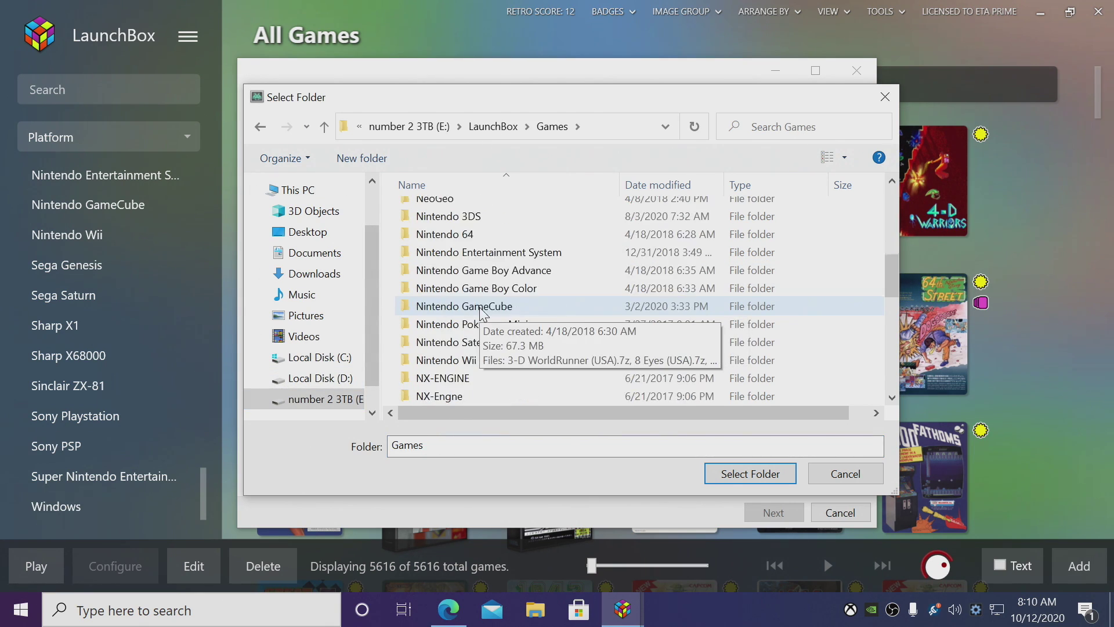
{"action": "scroll", "coordinate": [494, 320], "scroll_direction": "down", "scroll_amount": 3}
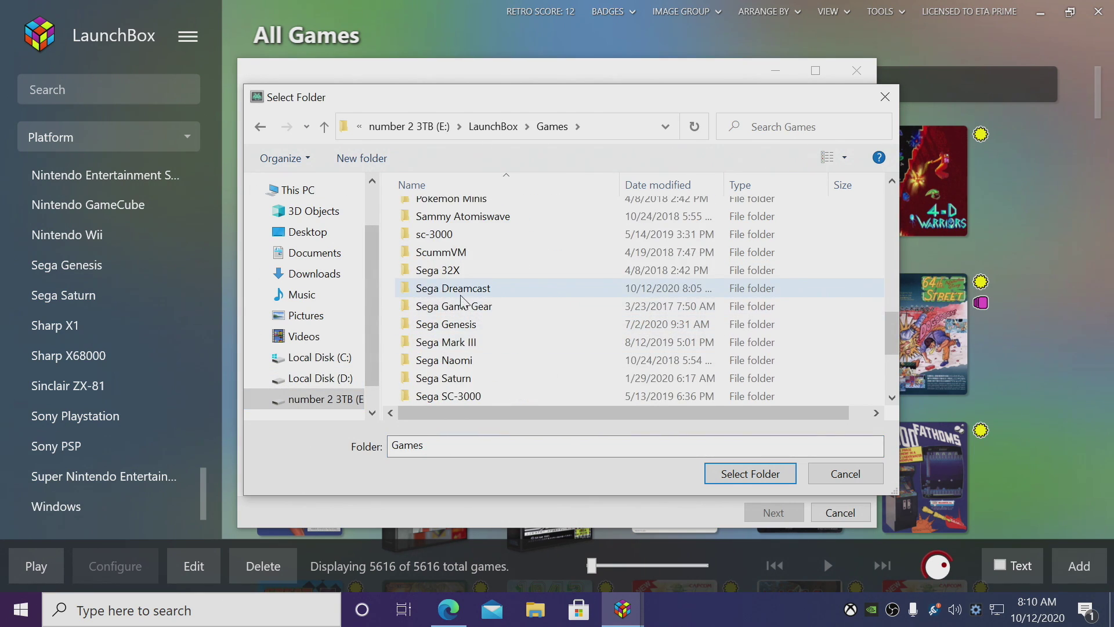
{"action": "left_click", "coordinate": [464, 291]}
{"action": "double_click", "coordinate": [464, 292]}
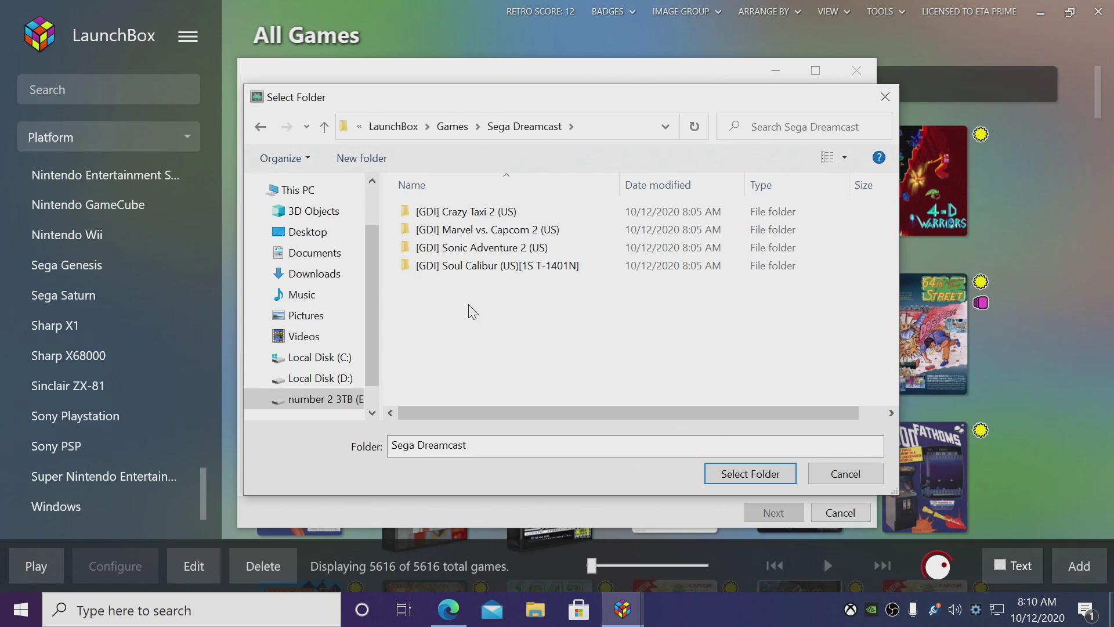
{"action": "left_click", "coordinate": [757, 478]}
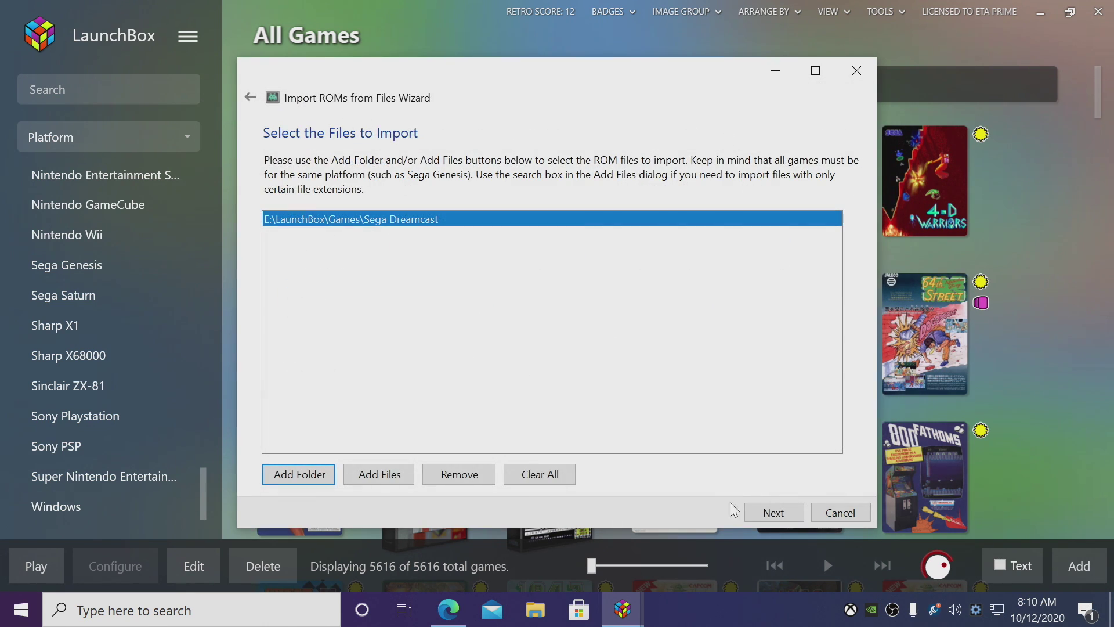
{"action": "left_click", "coordinate": [775, 512]}
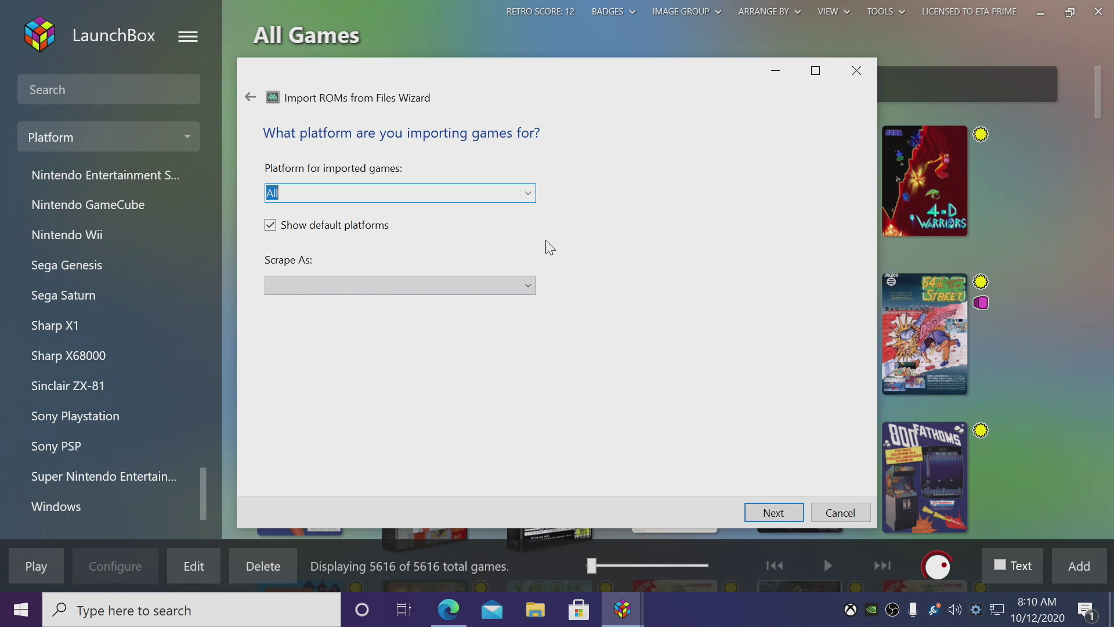
Step: Set the platform for the imported games to Sega Dreamcast and continue to the emulator choice
{"action": "left_click", "coordinate": [528, 193]}
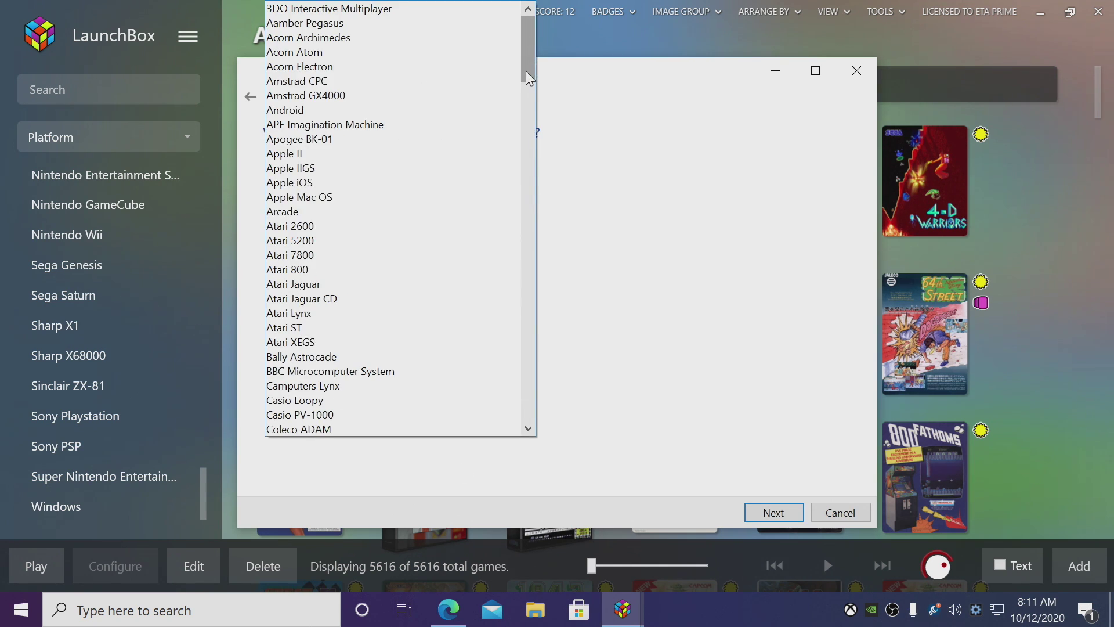
{"action": "left_click_drag", "start_coordinate": [528, 77], "coordinate": [529, 327]}
{"action": "left_click", "coordinate": [313, 110]}
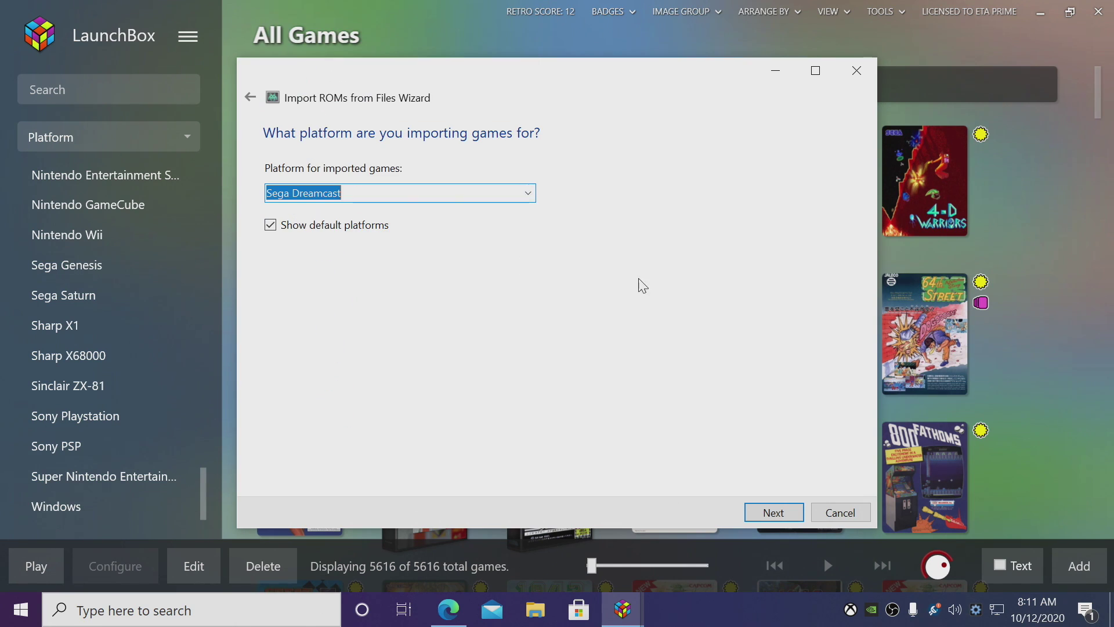
{"action": "left_click", "coordinate": [774, 513]}
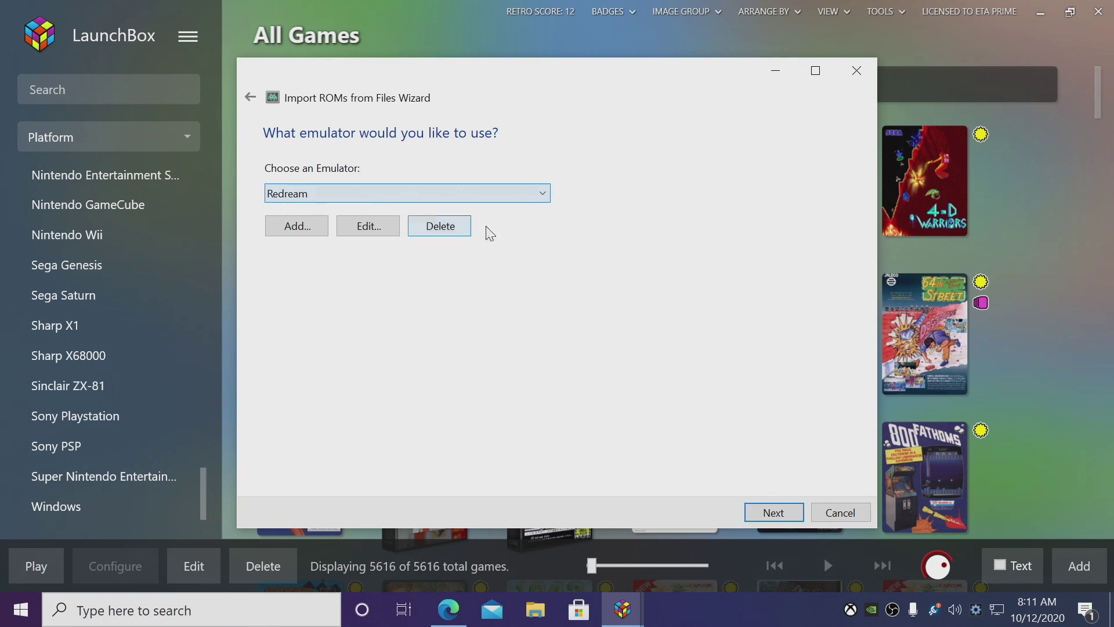
Step: Keep Redream as the emulator and choose to use the files in their current location
{"action": "left_click", "coordinate": [542, 194]}
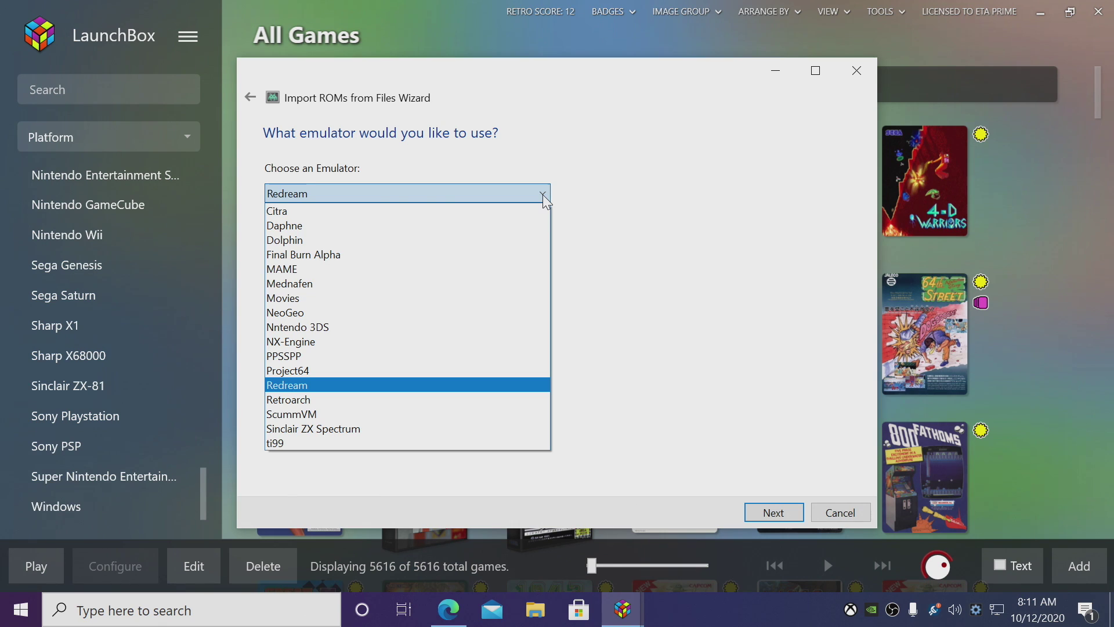
{"action": "left_click", "coordinate": [542, 194]}
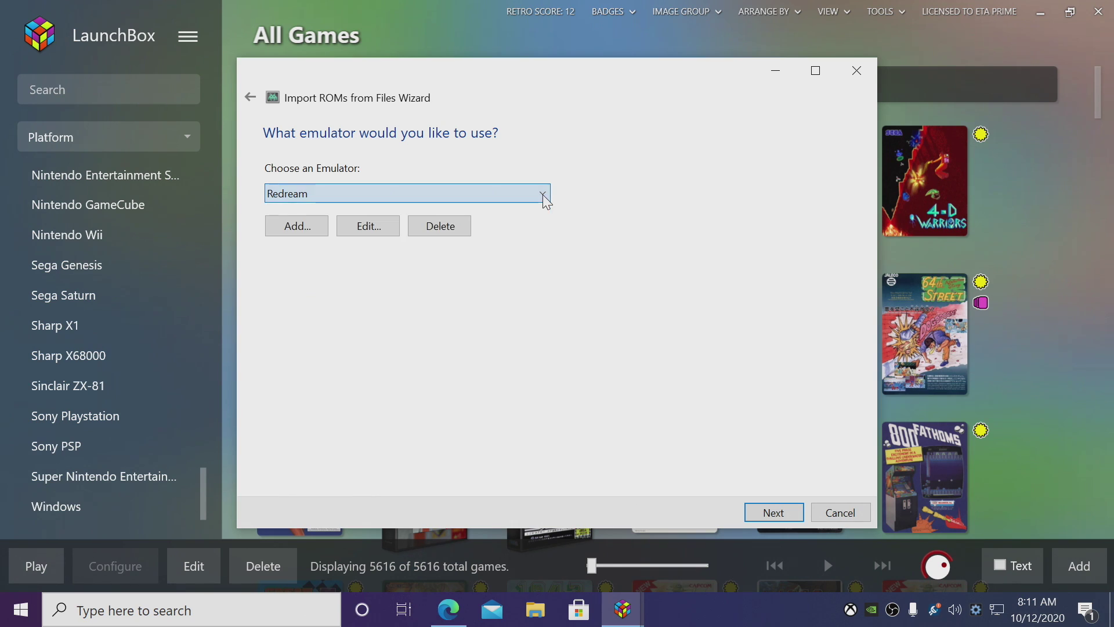
{"action": "left_click", "coordinate": [788, 512]}
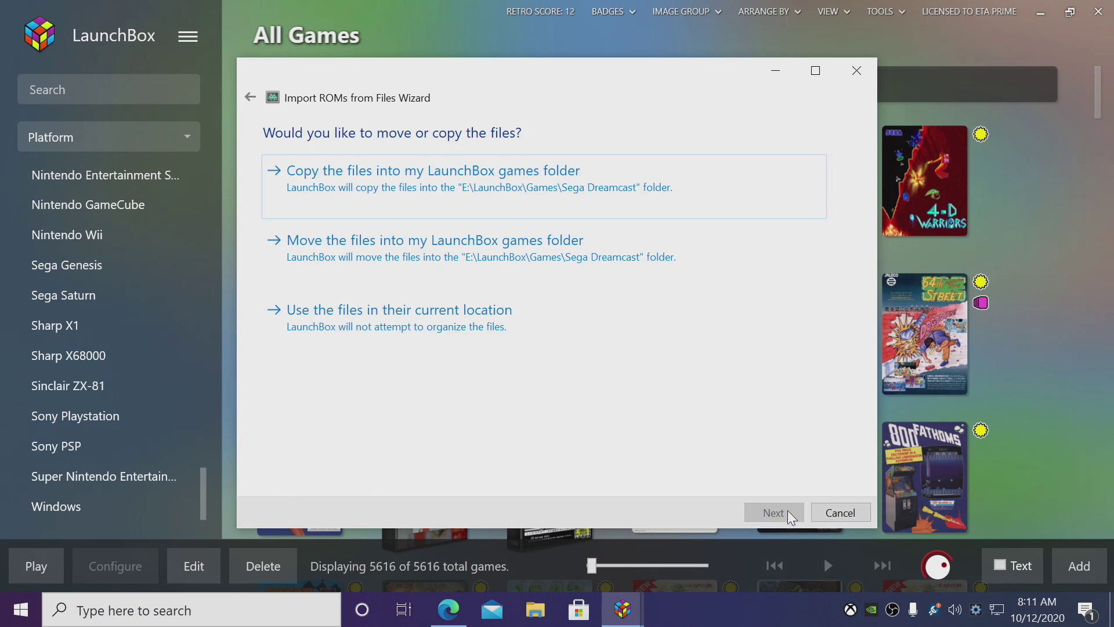
{"action": "left_click", "coordinate": [406, 329]}
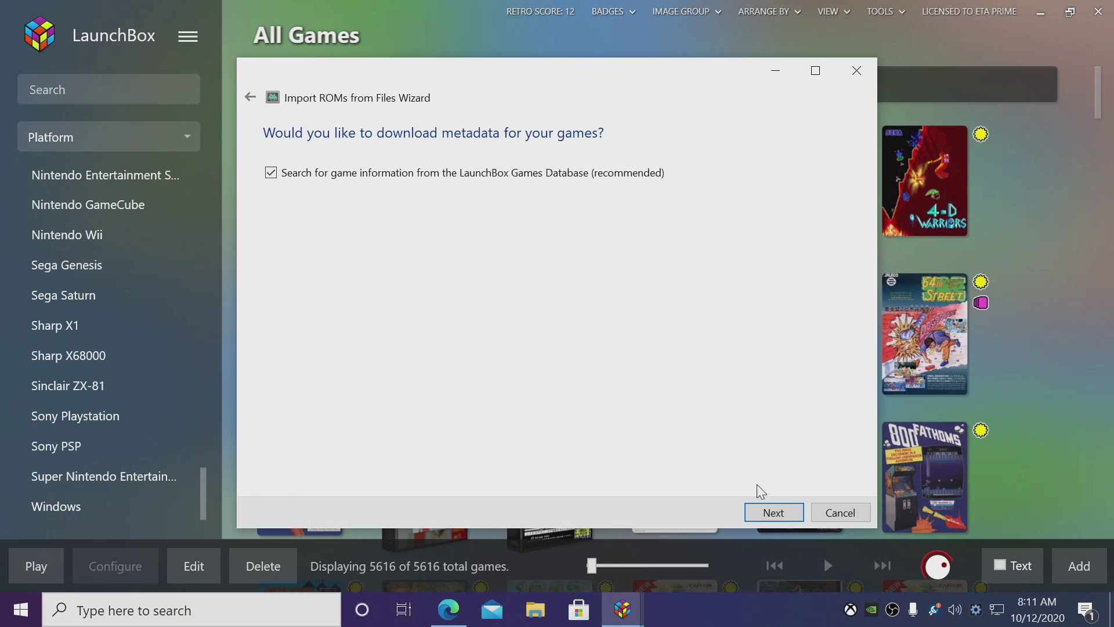
Step: Accept the LaunchBox Games Database search, all image types, the EmuMovies page and the default custom options to reach the import review
{"action": "left_click", "coordinate": [784, 508]}
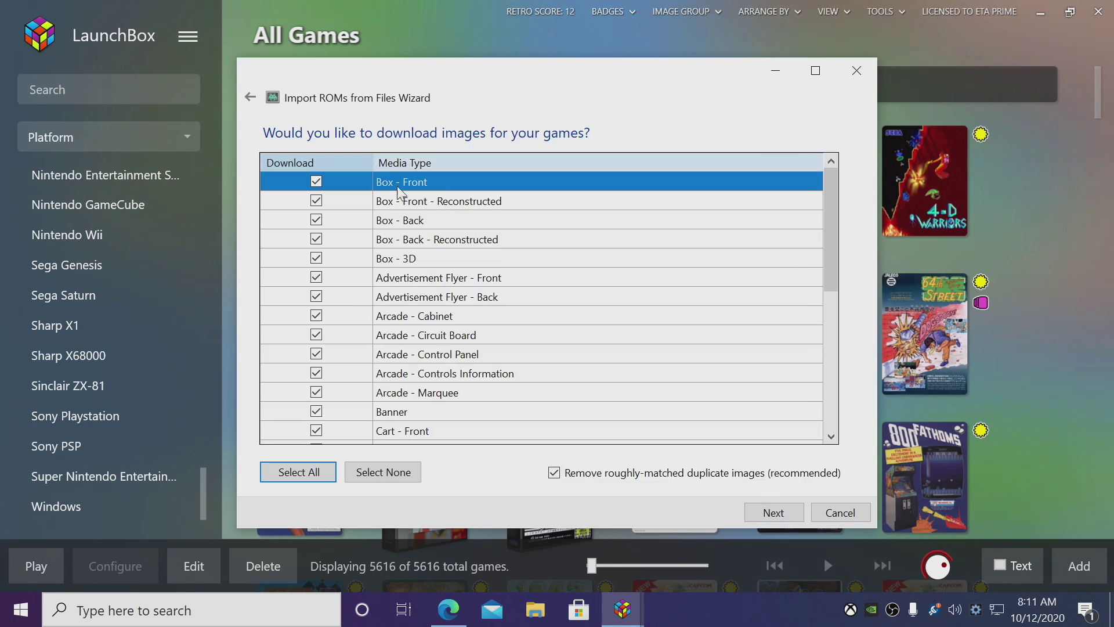
{"action": "left_click", "coordinate": [775, 512]}
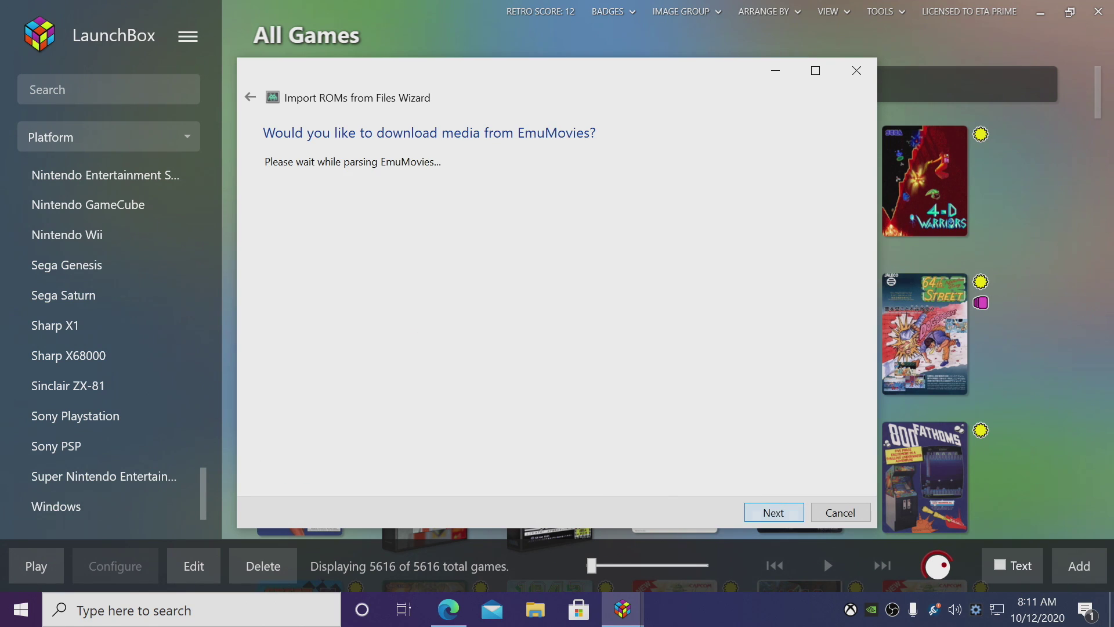
{"action": "left_click", "coordinate": [773, 512]}
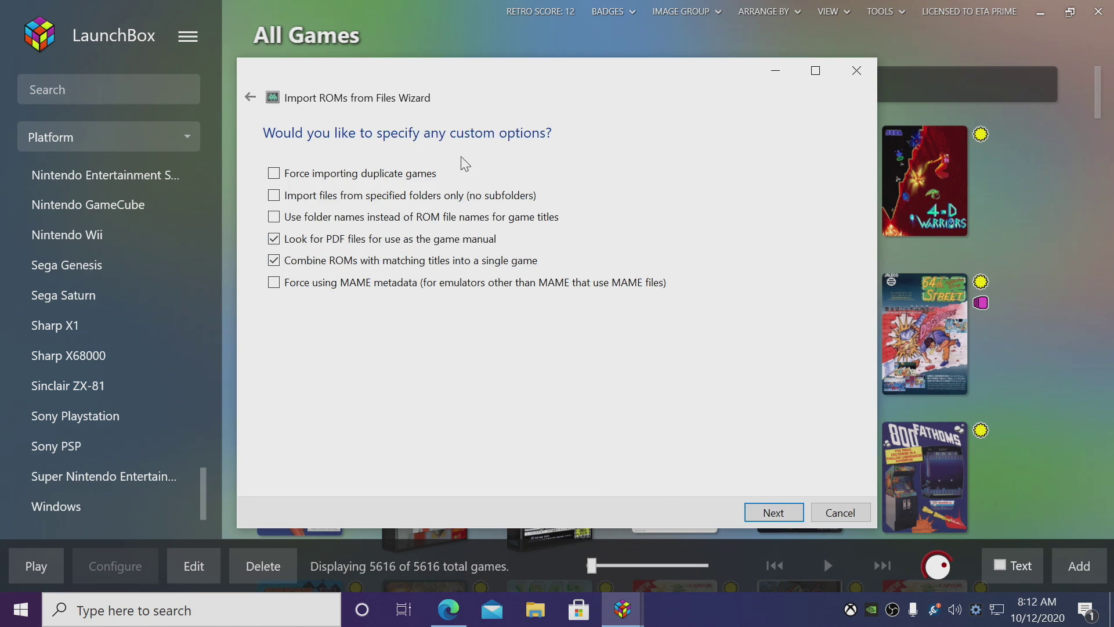
{"action": "left_click", "coordinate": [771, 513]}
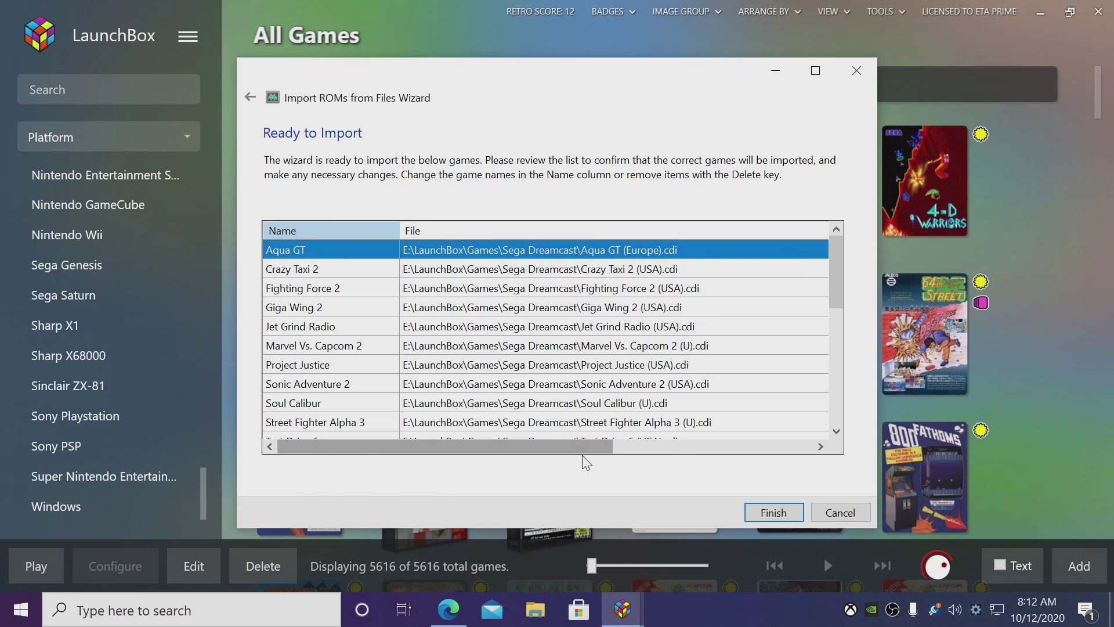
Step: Review the files listed for import, including their extensions, and finish the Sega Dreamcast import
{"action": "left_click_drag", "start_coordinate": [584, 450], "coordinate": [778, 451]}
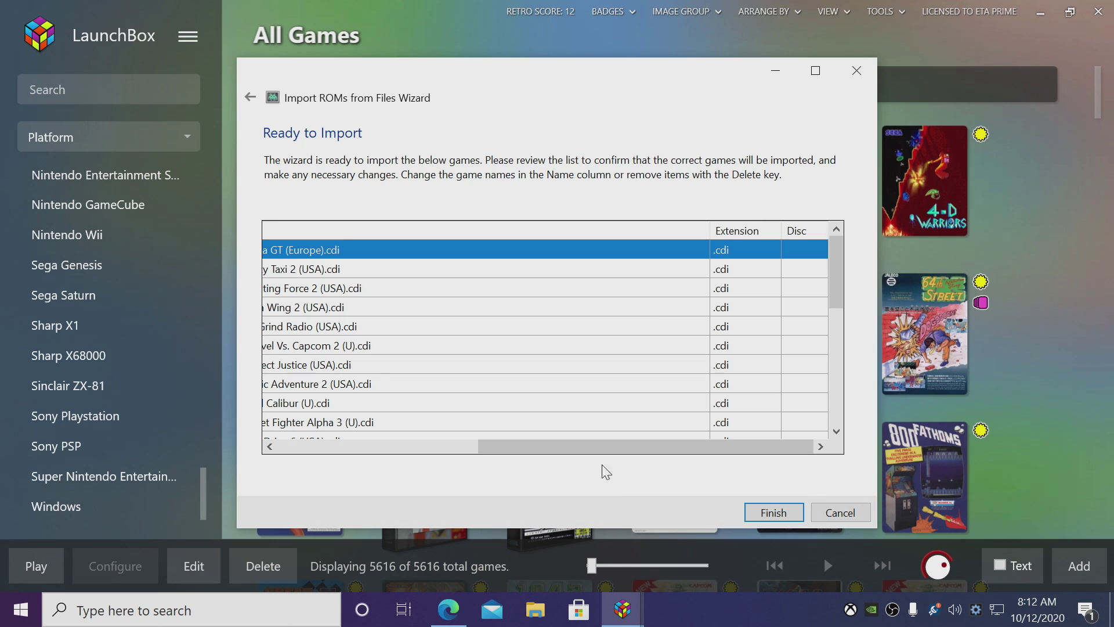
{"action": "left_click", "coordinate": [774, 512]}
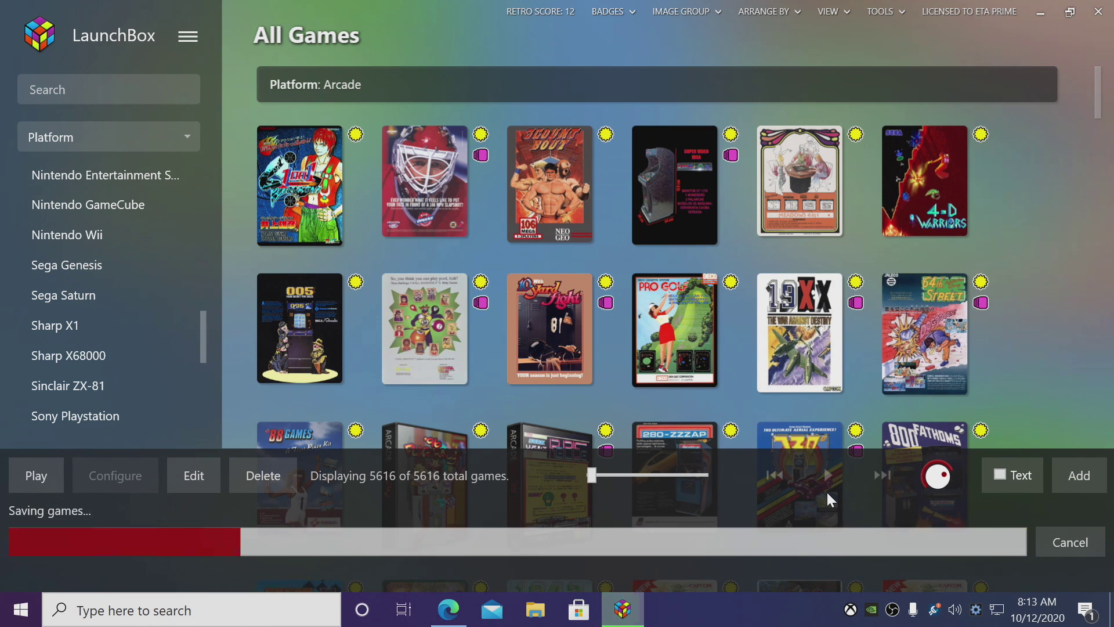
{"action": "left_click", "coordinate": [628, 342]}
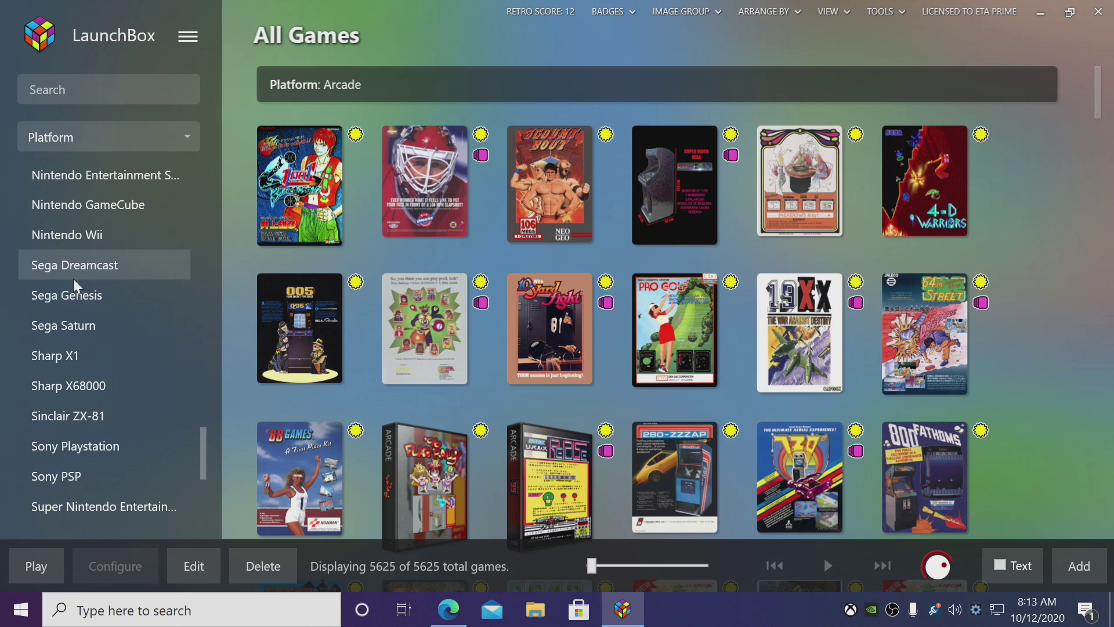
Step: Show the Sega Dreamcast platform and launch Marvel Vs. Capcom 2
{"action": "scroll", "coordinate": [105, 413], "scroll_direction": "down", "scroll_amount": 1}
{"action": "scroll", "coordinate": [102, 411], "scroll_direction": "up", "scroll_amount": 3}
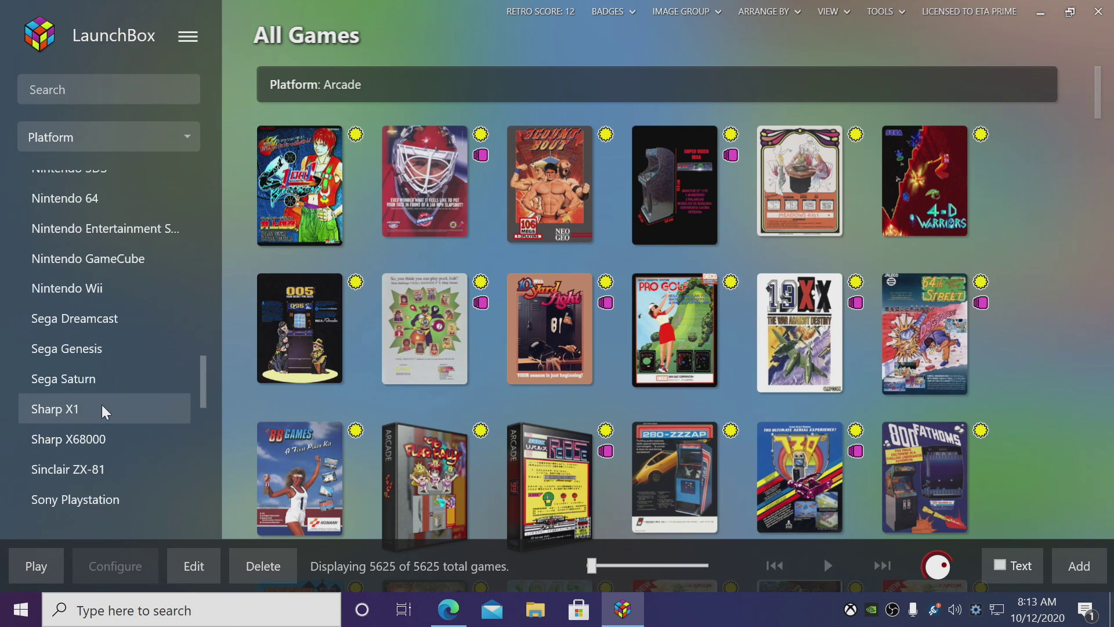
{"action": "left_click", "coordinate": [105, 325]}
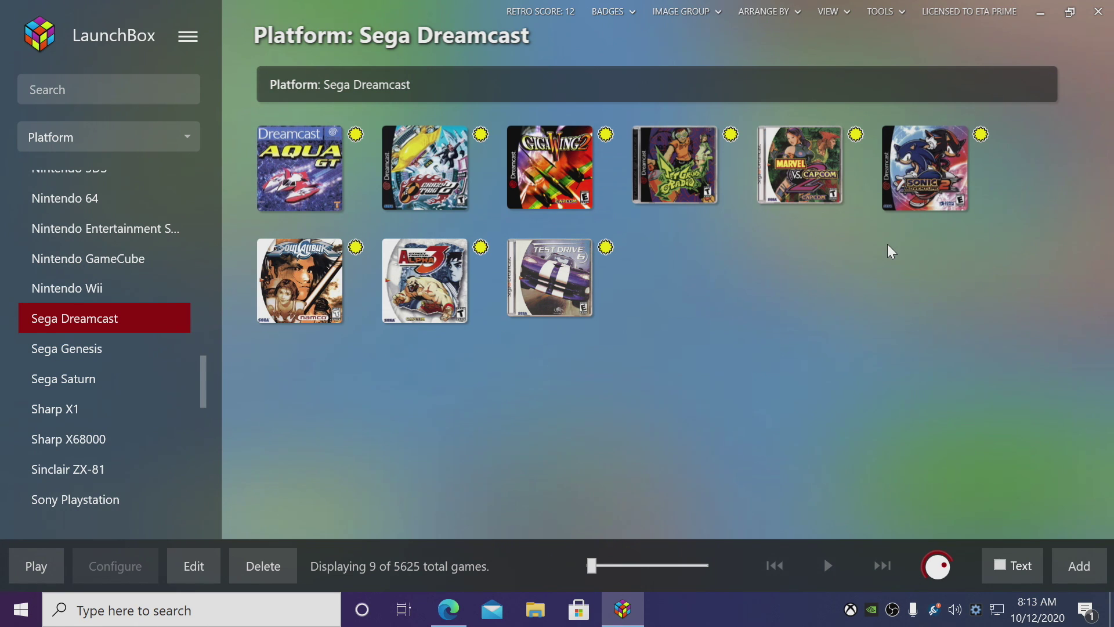
{"action": "double_click", "coordinate": [817, 176]}
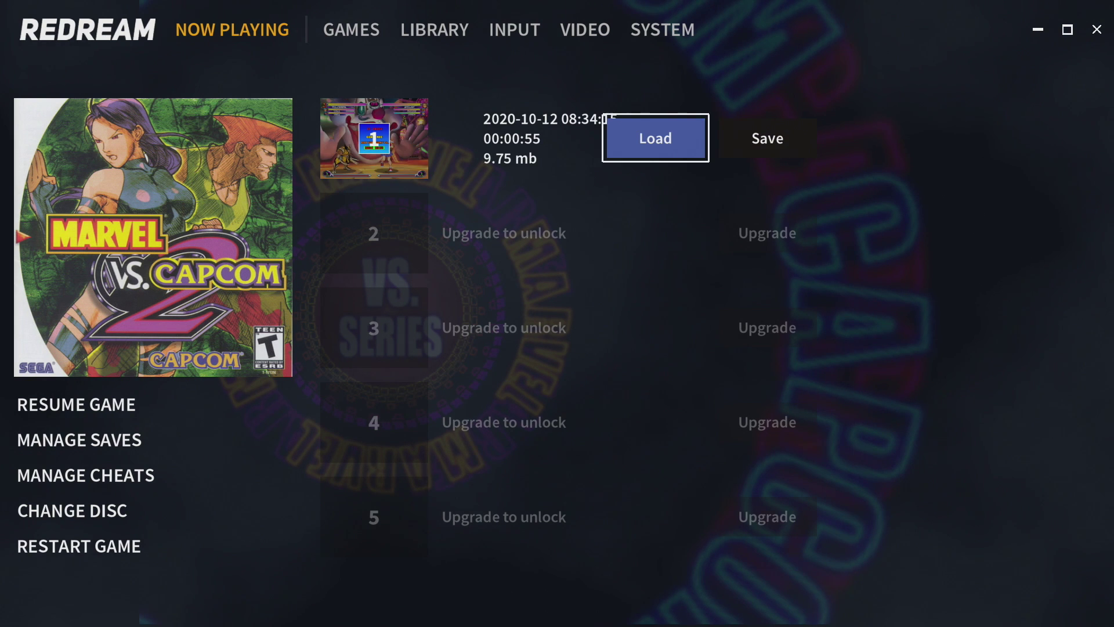
Step: In redream's video options, turn frame skip off and set the frame rate counter to vblanks per second
{"action": "key", "text": "Up"}
{"action": "key", "text": "Left"}
{"action": "key", "text": "Return"}
{"action": "key", "text": "Down"}
{"action": "key", "text": "Down"}
{"action": "key", "text": "Down"}
{"action": "key", "text": "Down"}
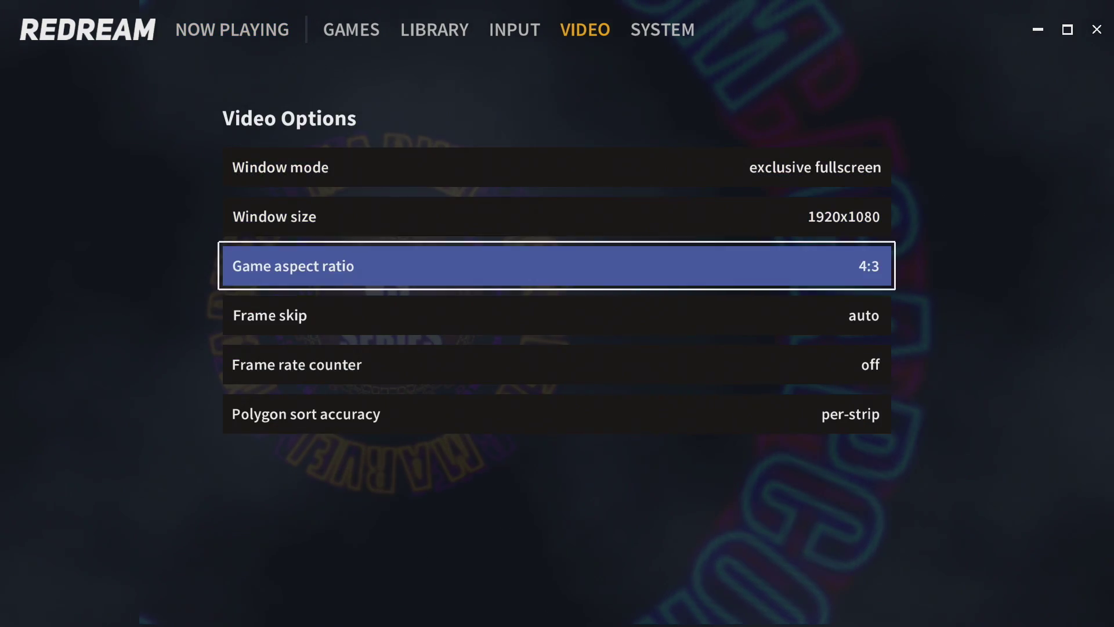
{"action": "key", "text": "Right"}
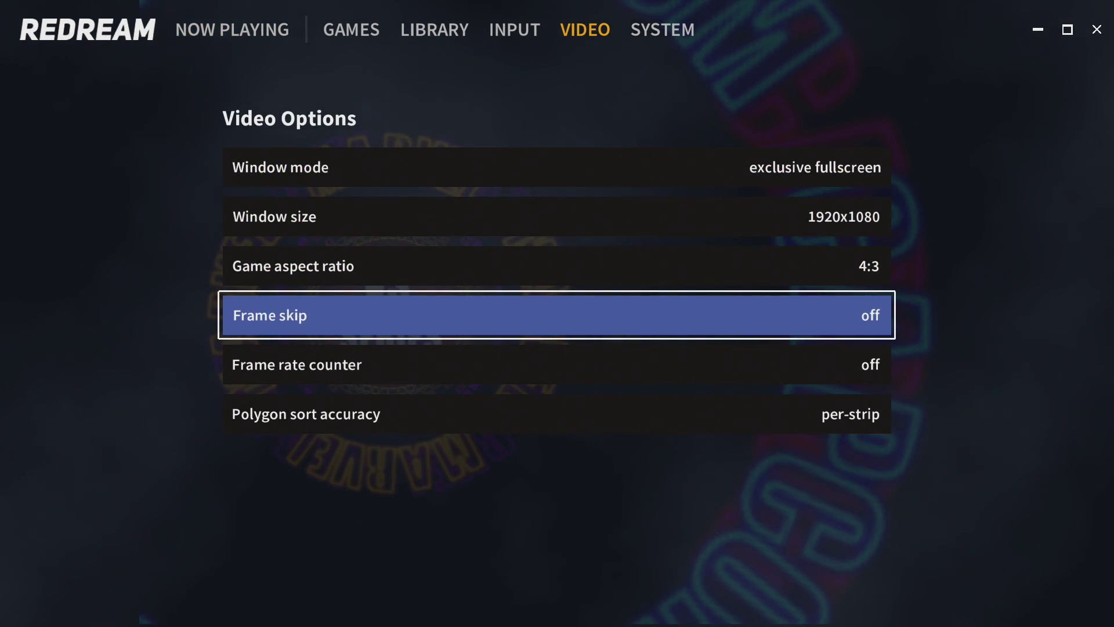
{"action": "key", "text": "Down"}
{"action": "key", "text": "Right"}
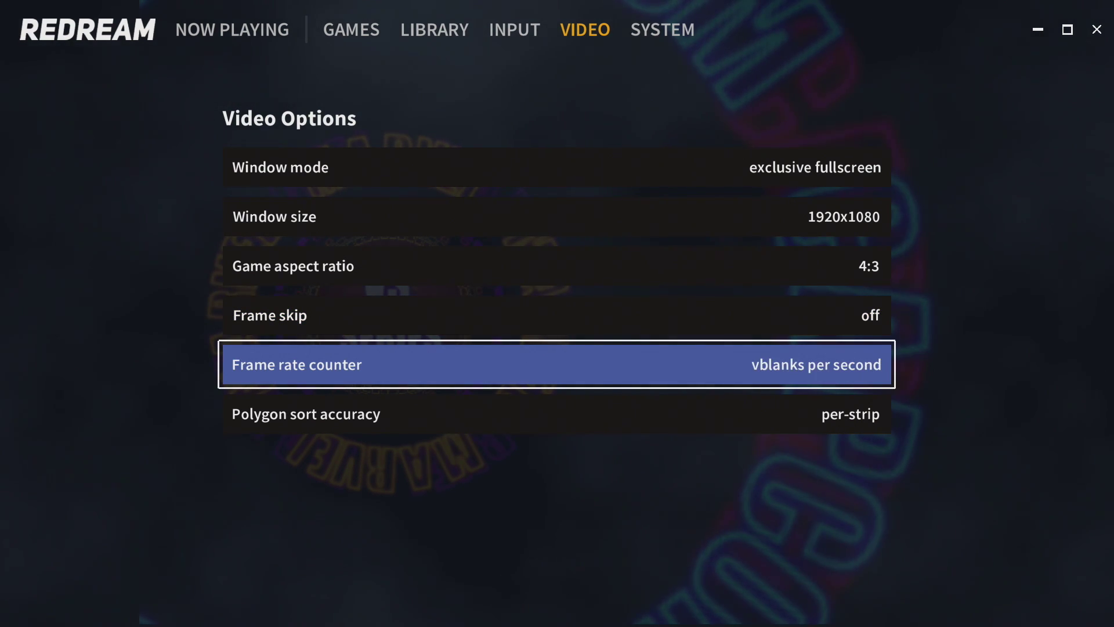
Step: Open the input options and the configuration of Port 0
{"action": "key", "text": "Up"}
{"action": "key", "text": "Up"}
{"action": "key", "text": "Up"}
{"action": "key", "text": "Up"}
{"action": "key", "text": "Up"}
{"action": "key", "text": "Right"}
{"action": "key", "text": "Right"}
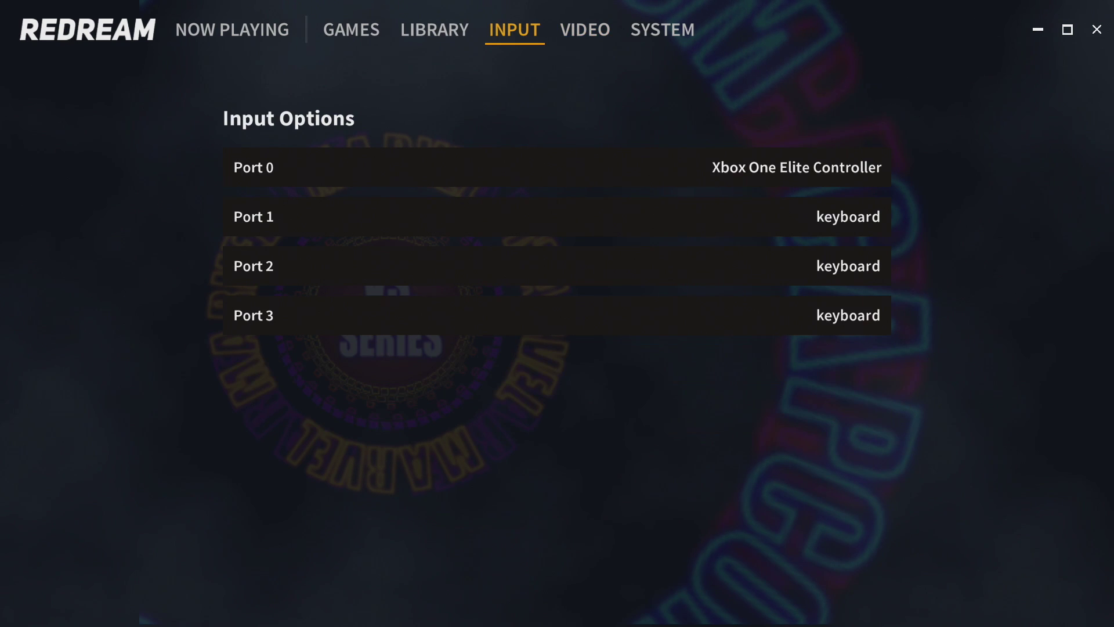
{"action": "key", "text": "Down"}
{"action": "key", "text": "Down"}
{"action": "key", "text": "Up"}
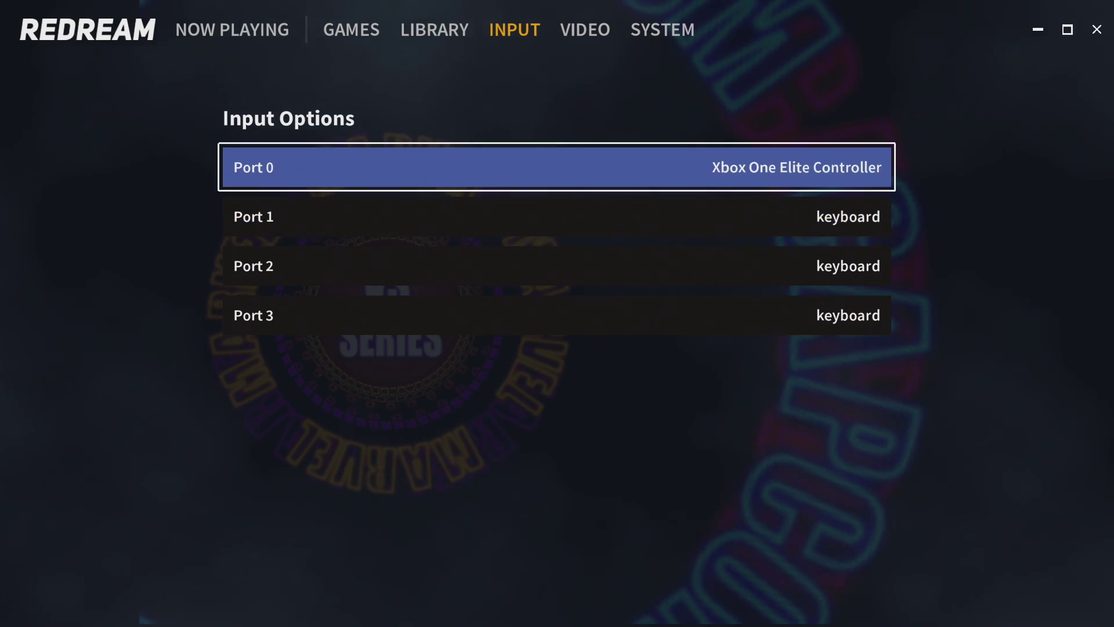
{"action": "key", "text": "Return"}
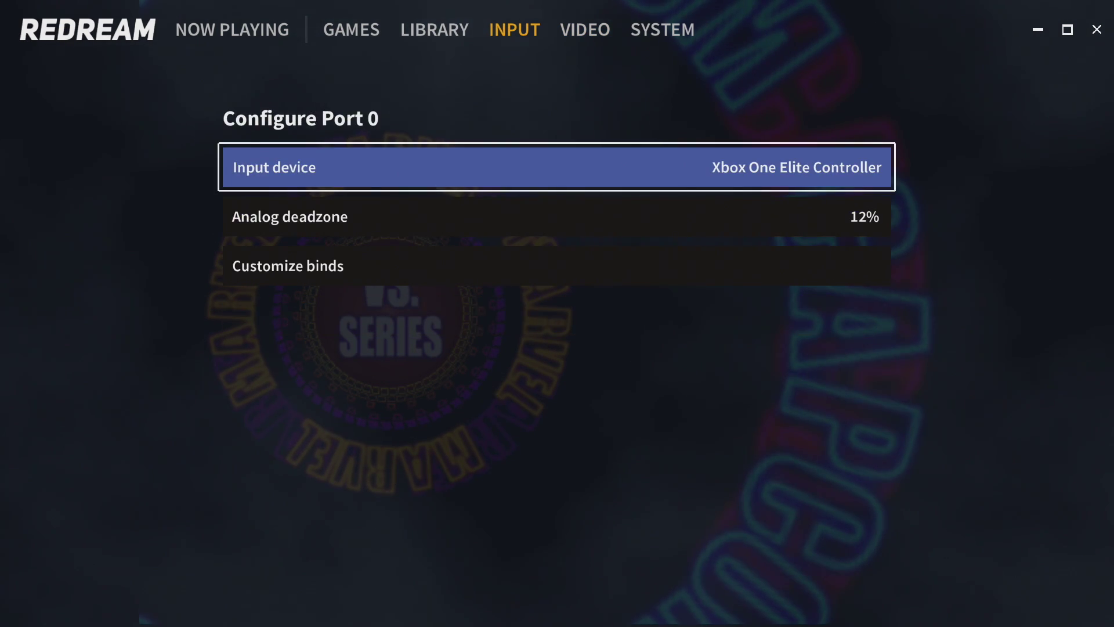
Step: Examine the Port 0 controller's custom binds, including those for the main menu and exiting the emulator
{"action": "key", "text": "Down"}
{"action": "key", "text": "Down"}
{"action": "key", "text": "Return"}
{"action": "key", "text": "Right"}
{"action": "key", "text": "Down"}
{"action": "key", "text": "Down"}
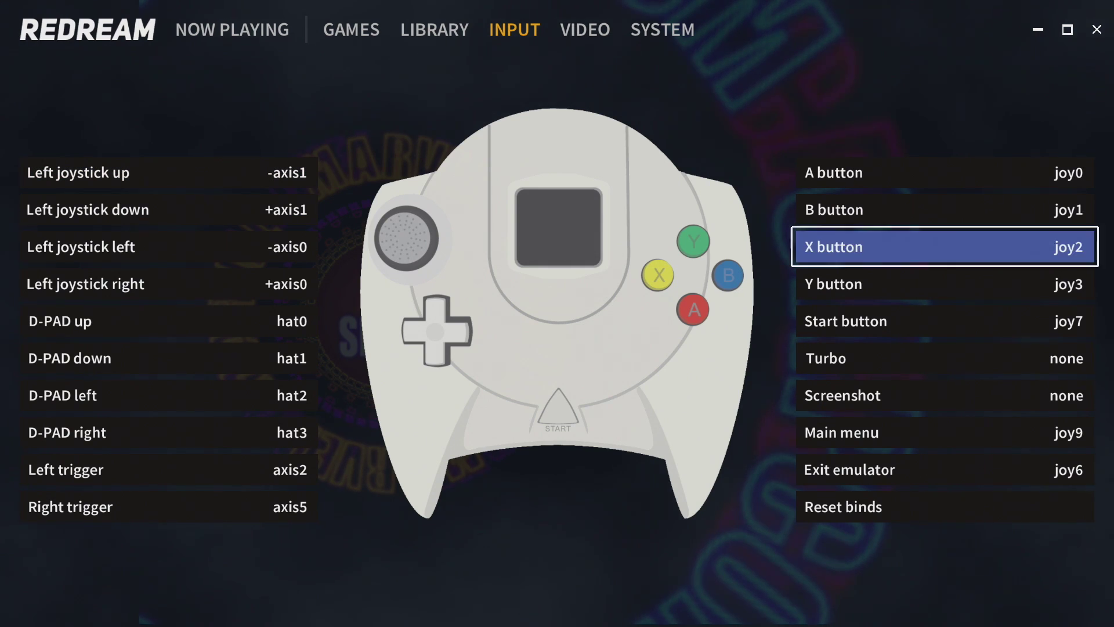
{"action": "key", "text": "Down"}
{"action": "key", "text": "Down"}
{"action": "key", "text": "Down"}
{"action": "key", "text": "Down"}
{"action": "key", "text": "Down"}
{"action": "key", "text": "Down"}
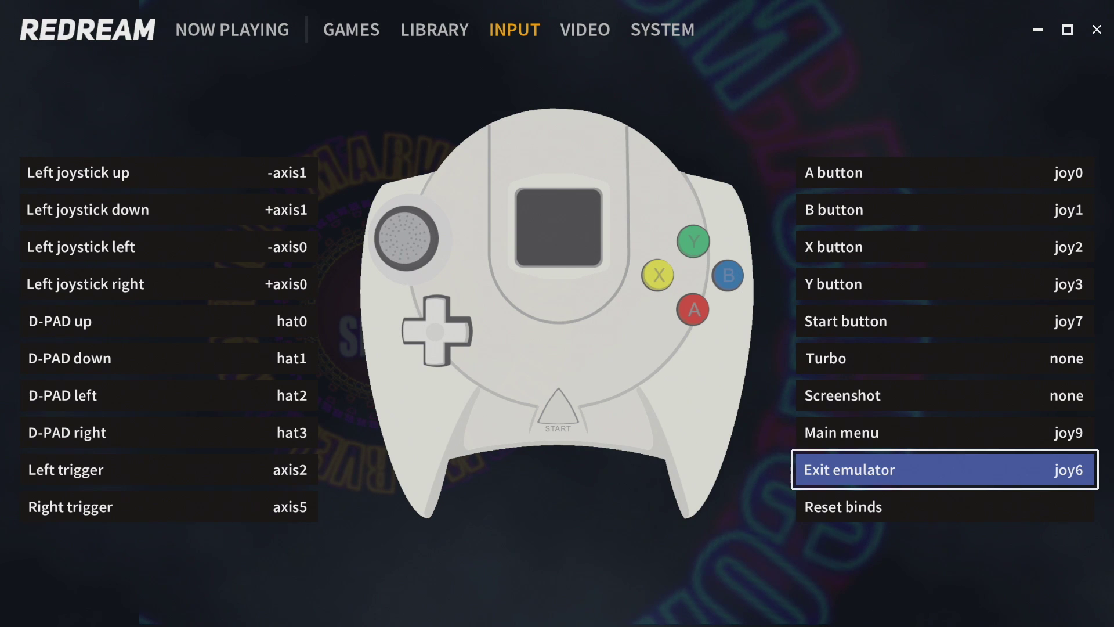
{"action": "key", "text": "Up"}
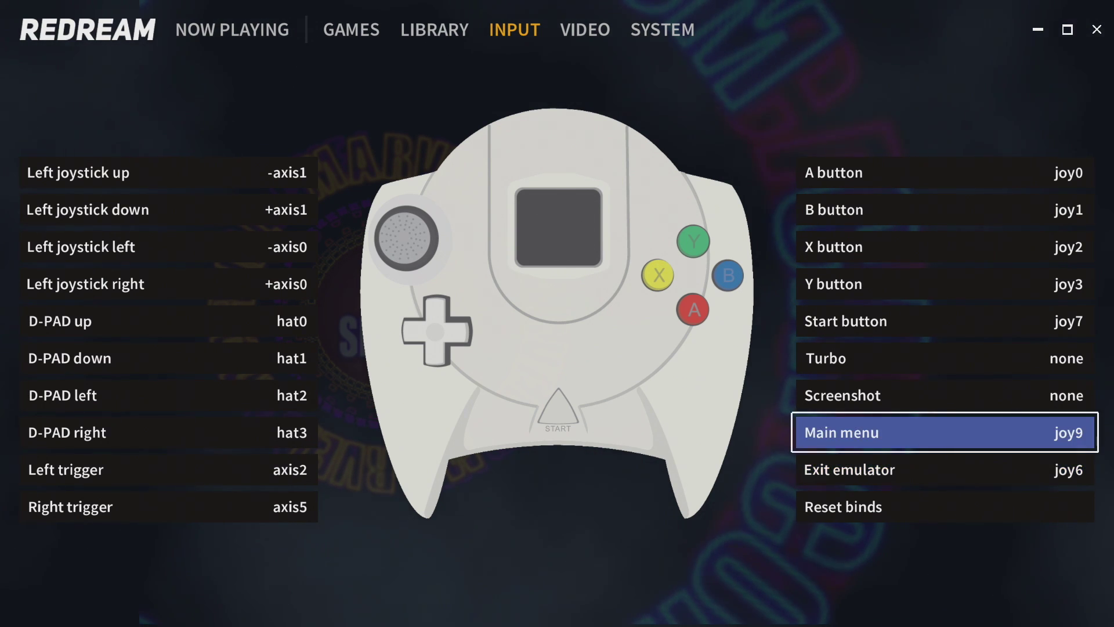
{"action": "key", "text": "Escape"}
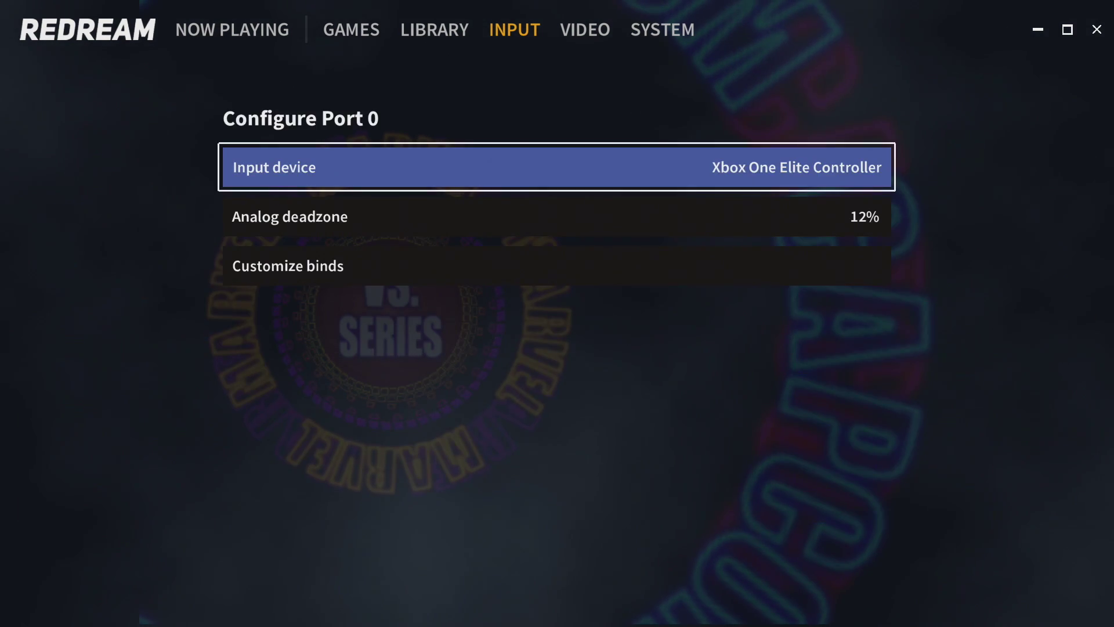
Step: Return to the running game's page and examine its save state slots
{"action": "key", "text": "Escape"}
{"action": "key", "text": "Left"}
{"action": "key", "text": "Return"}
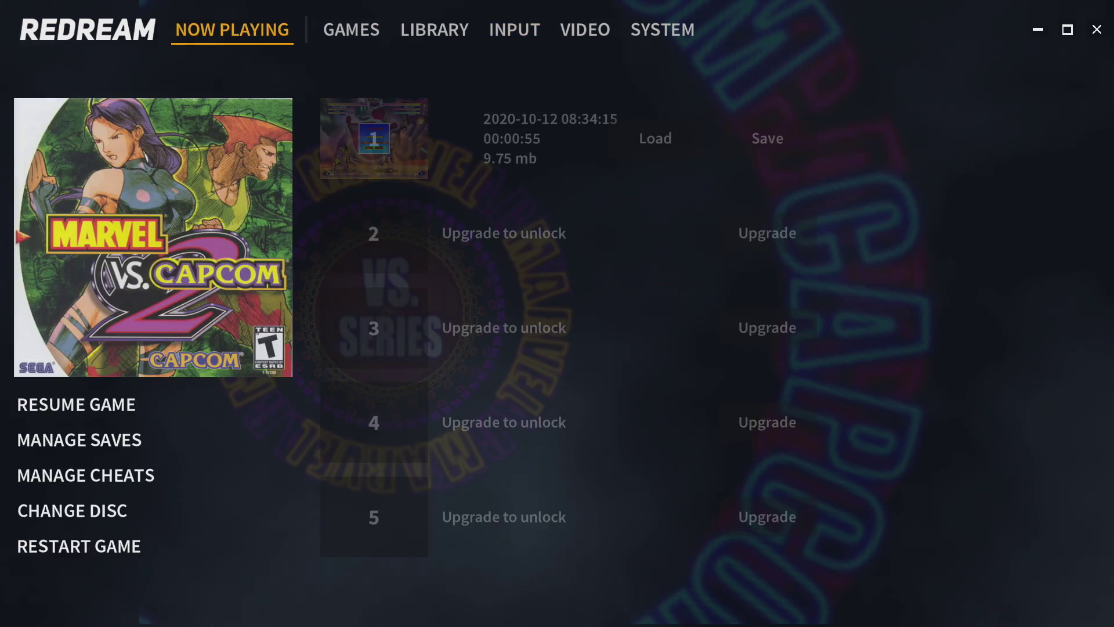
{"action": "key", "text": "Down"}
{"action": "key", "text": "Right"}
{"action": "key", "text": "Down"}
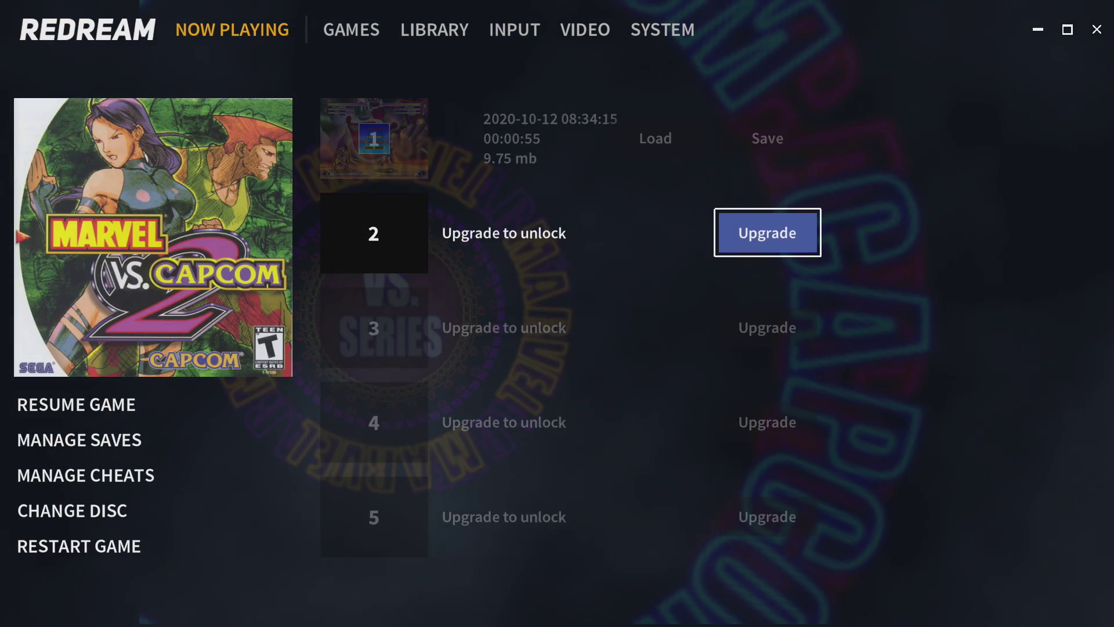
{"action": "key", "text": "Up"}
{"action": "key", "text": "Left"}
{"action": "key", "text": "Return"}
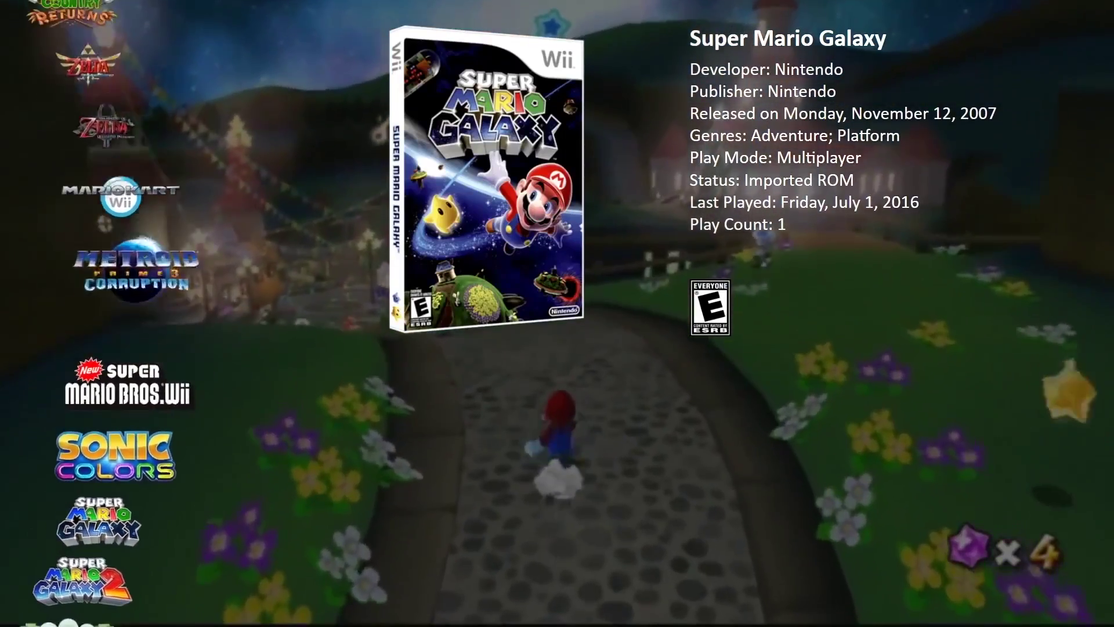
{"action": "key", "text": "Up"}
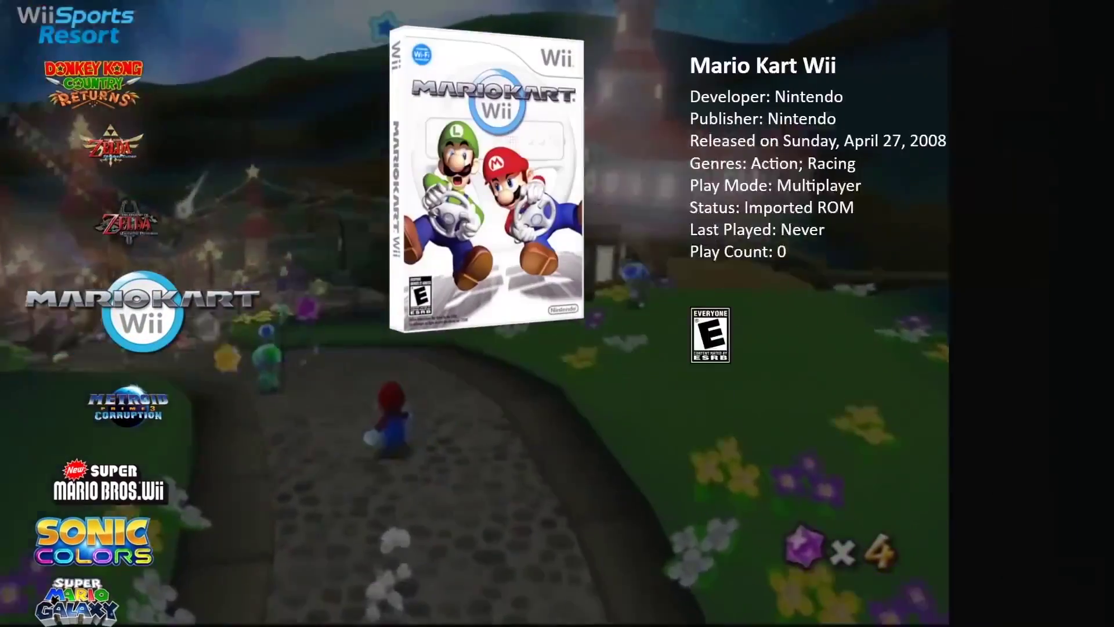